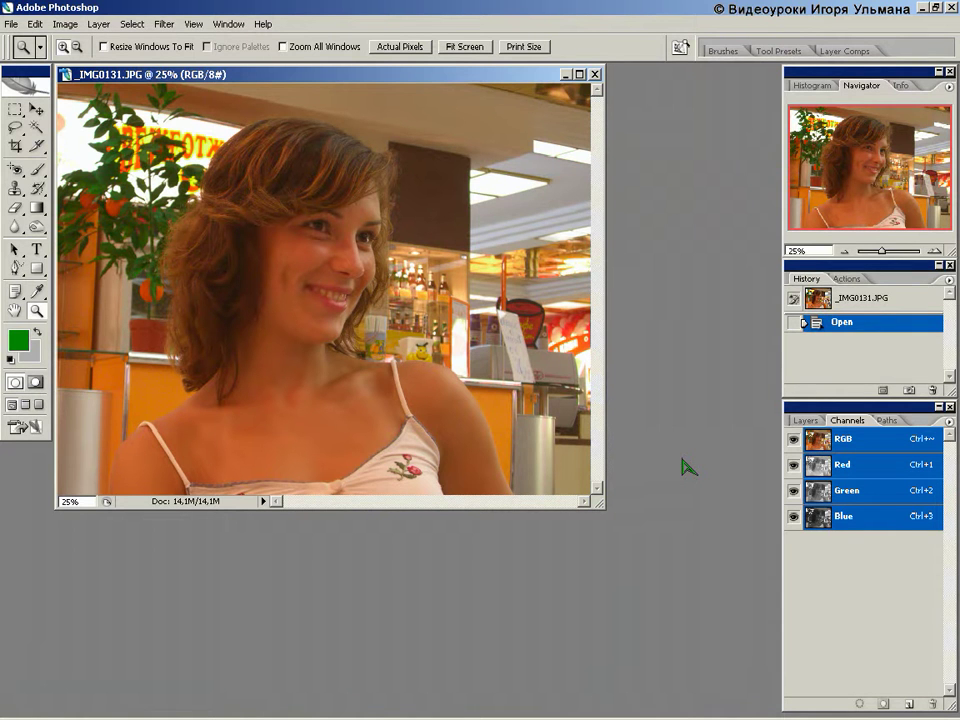
click(64, 24)
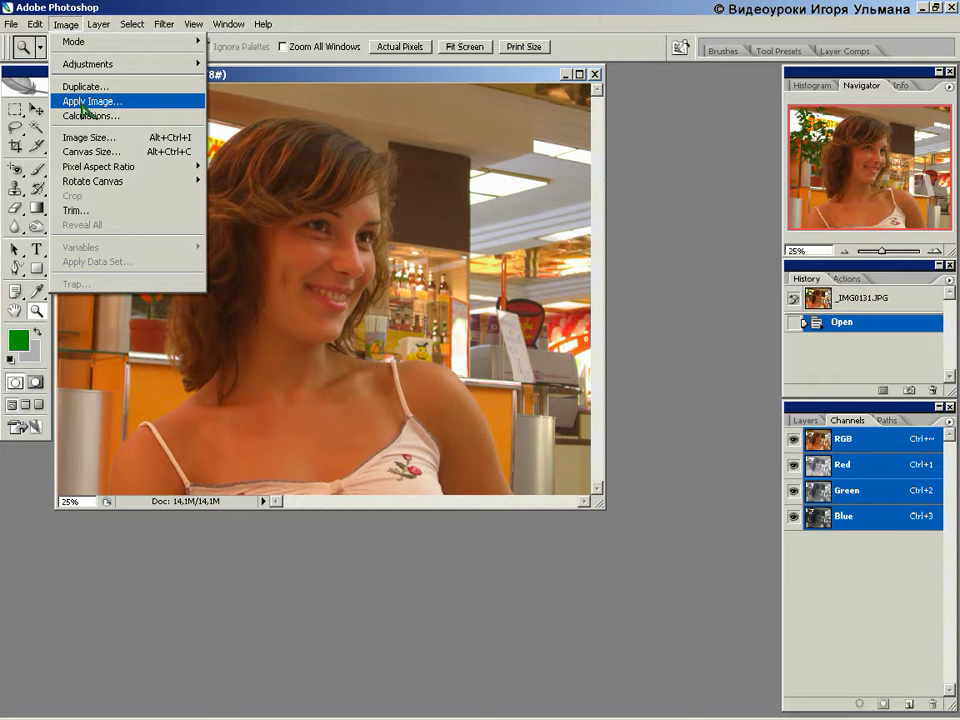
click(257, 72)
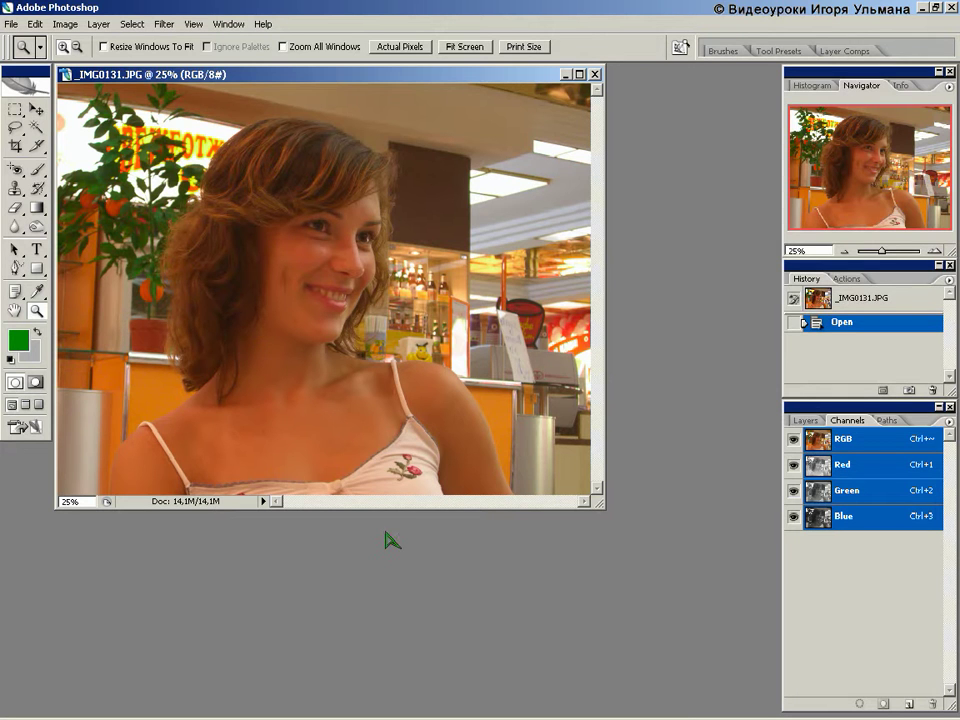
Step: Duplicate the portrait _IMG0131.JPG as a separate image document with the default copy name
click(66, 24)
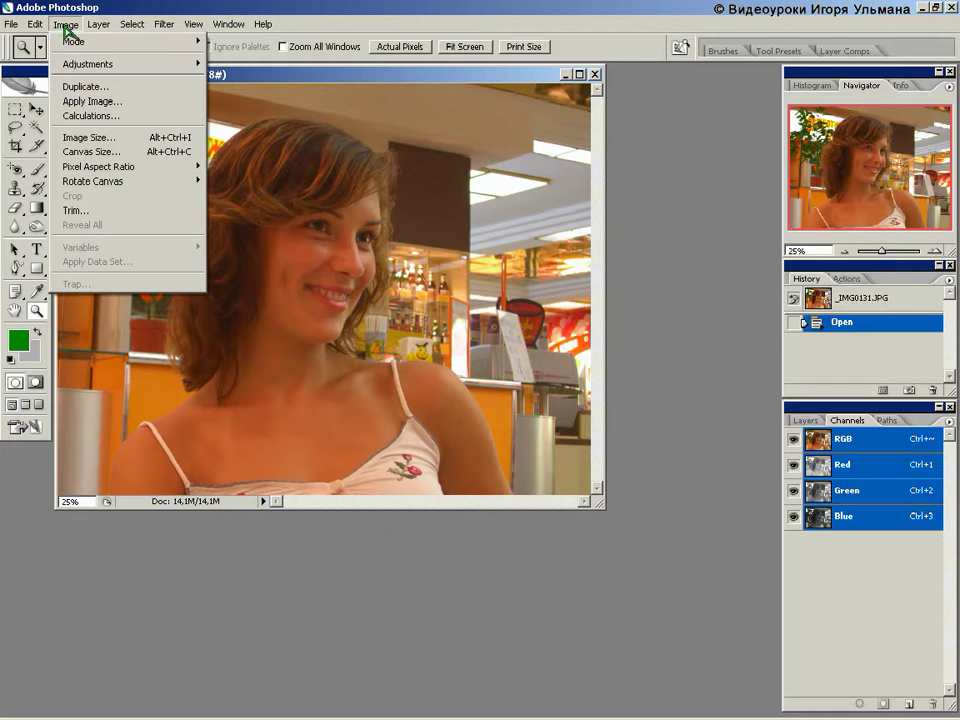
click(90, 90)
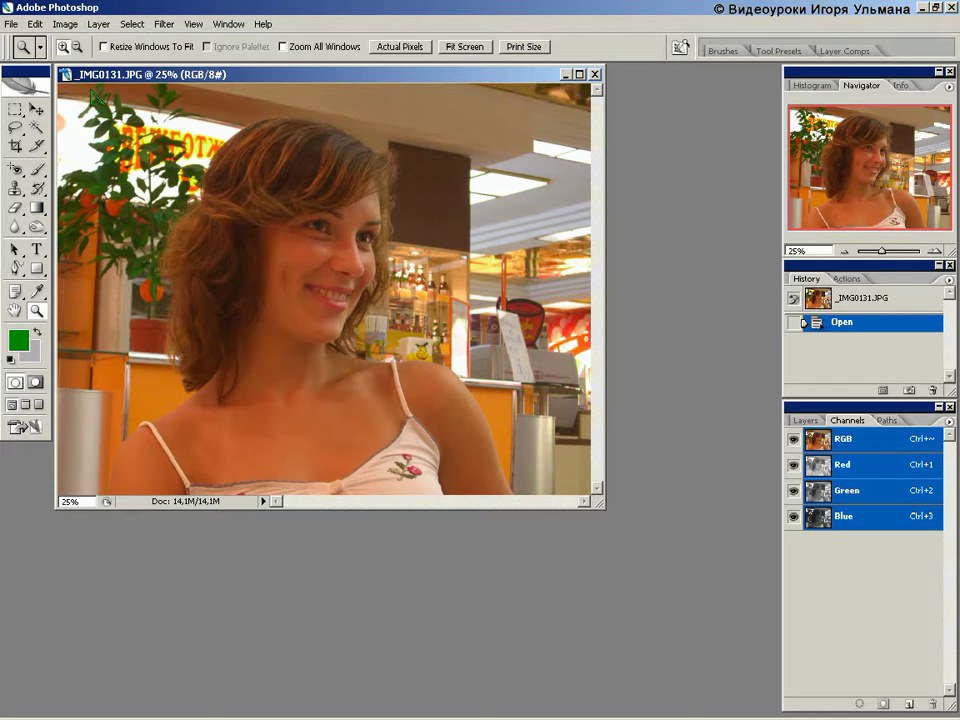
click(606, 240)
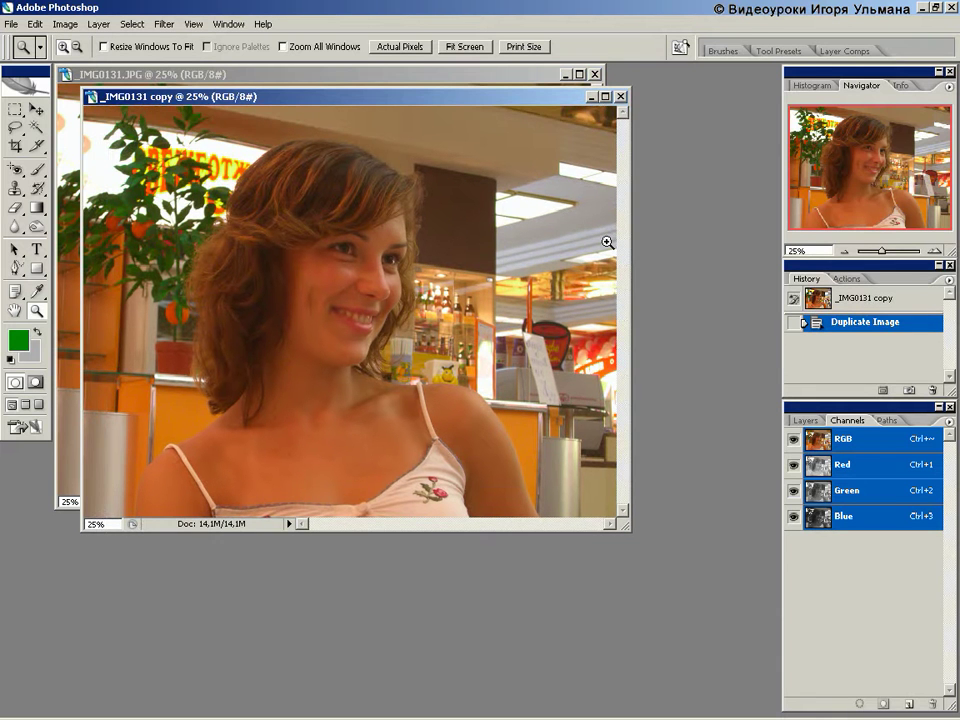
Step: Reduce the duplicate's view to 12.5% and place its window below the original, leaving the original as the active document
key(ctrl+minus)
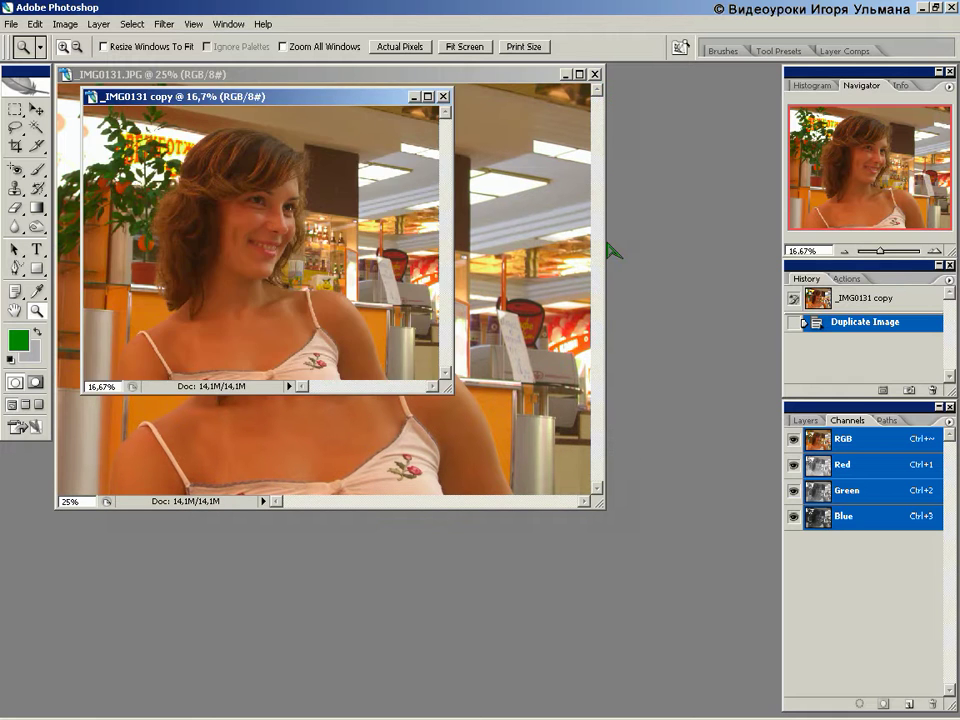
key(ctrl+minus)
drag(288, 100, 213, 497)
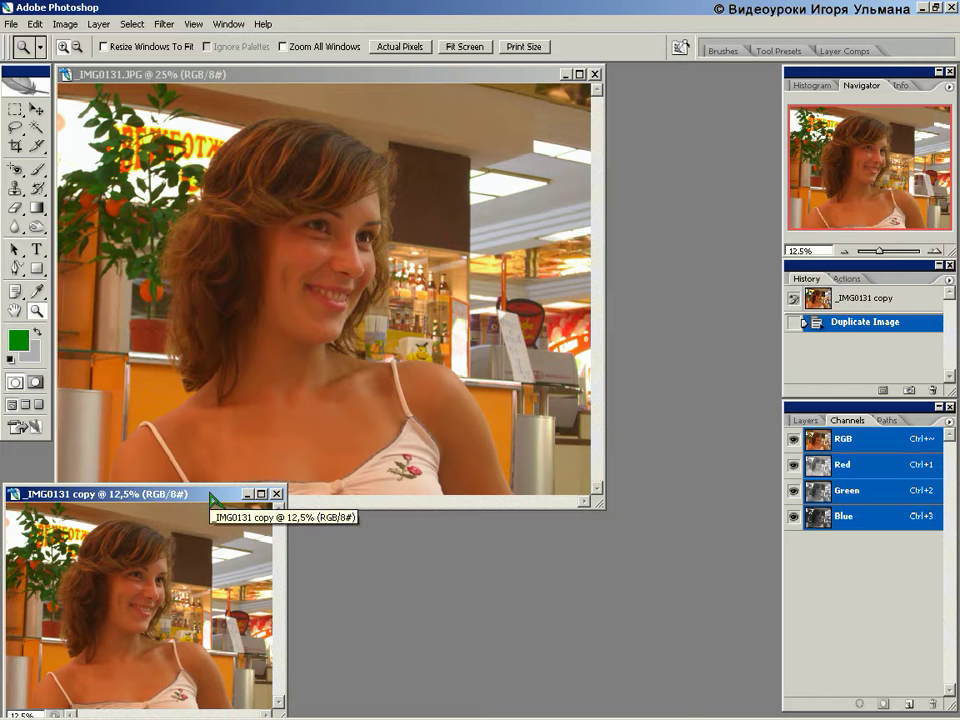
key(ctrl+Tab)
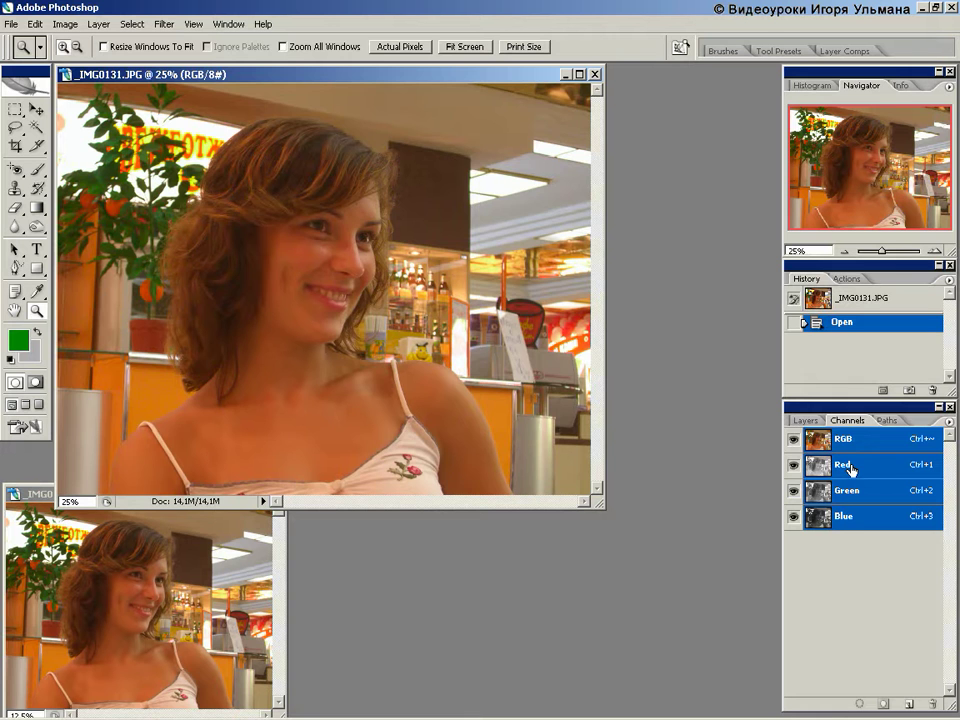
Step: Examine the portrait's Red, Green and Blue channels individually, ending on the RGB composite
click(846, 465)
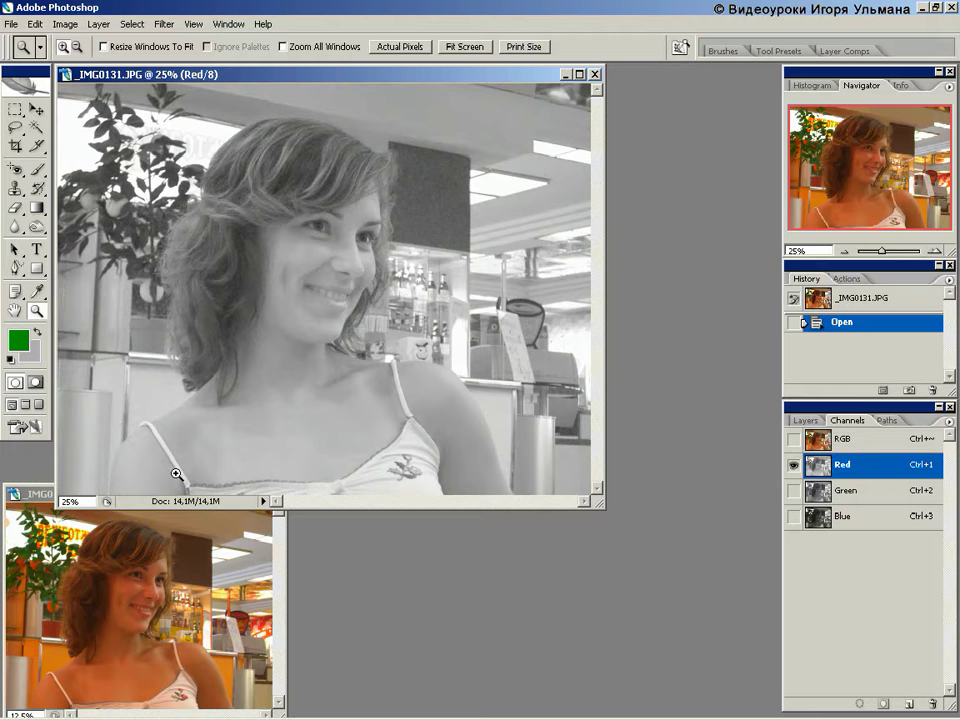
click(849, 495)
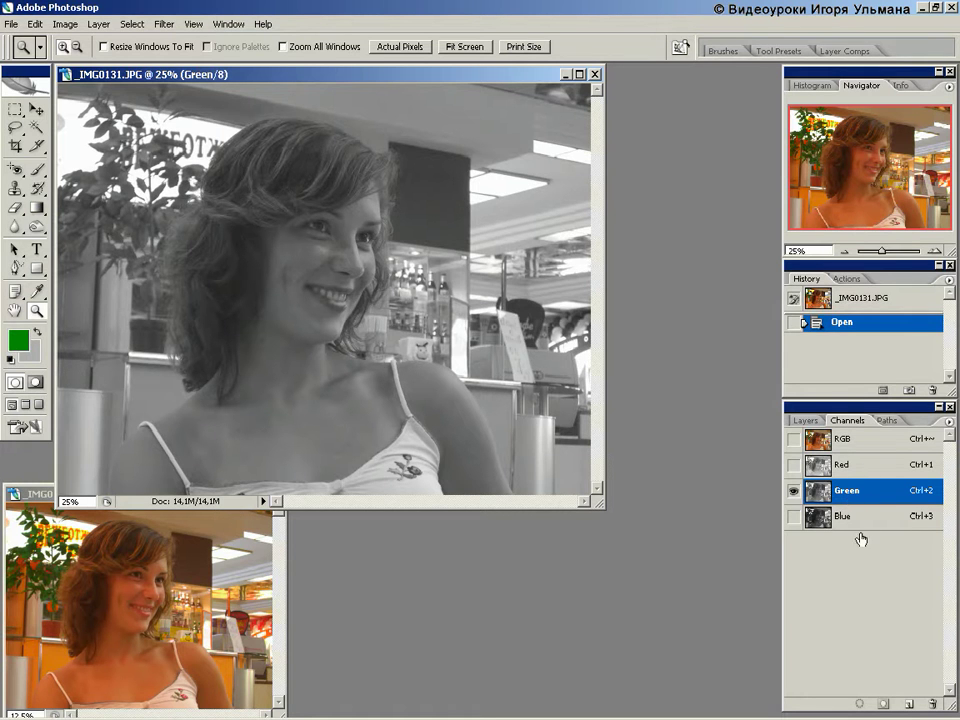
click(848, 517)
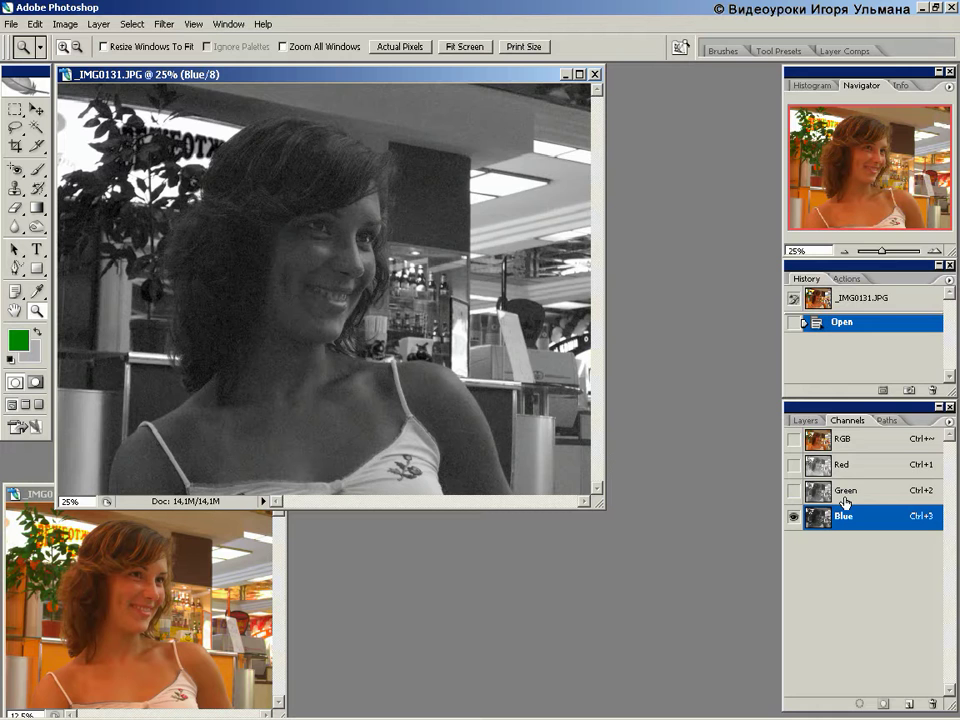
click(846, 491)
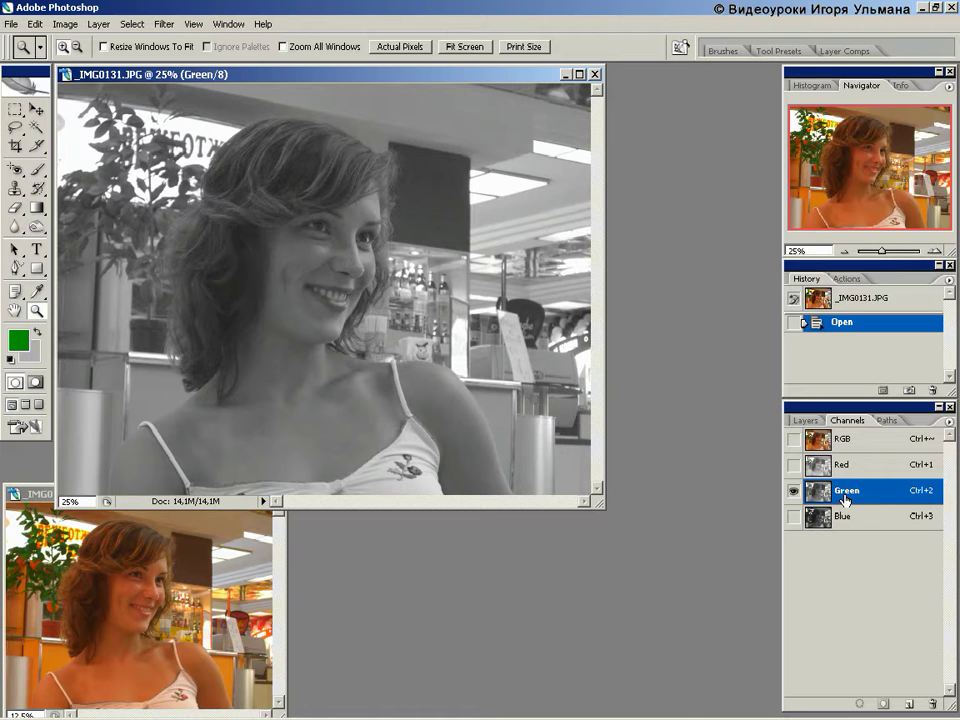
click(845, 440)
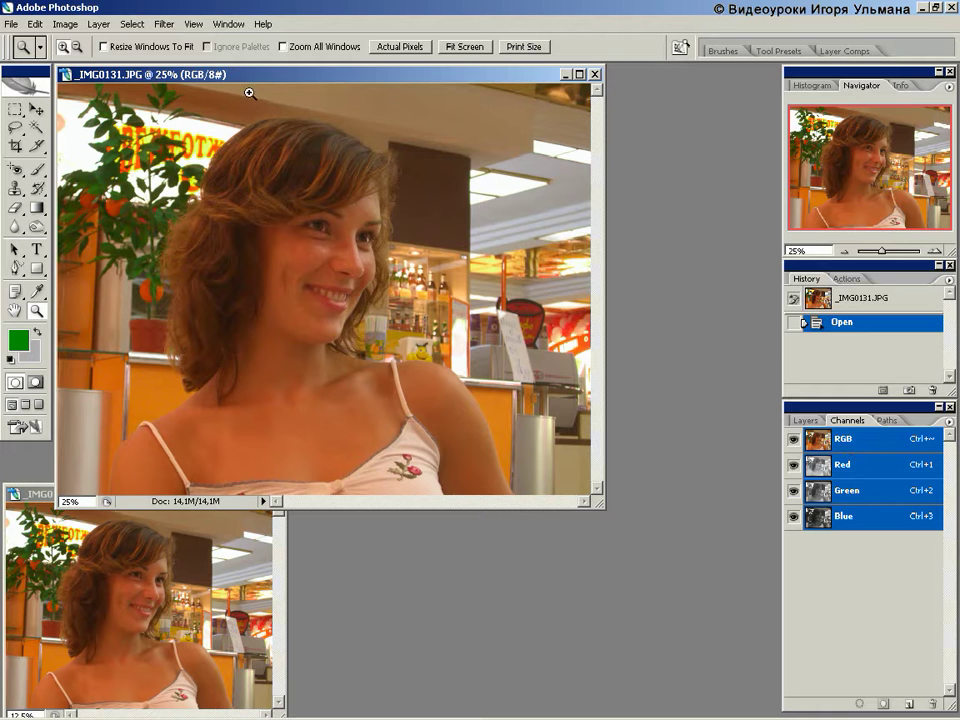
Step: Try Apply Image on the portrait with the Green channel as source and Screen blending
click(66, 26)
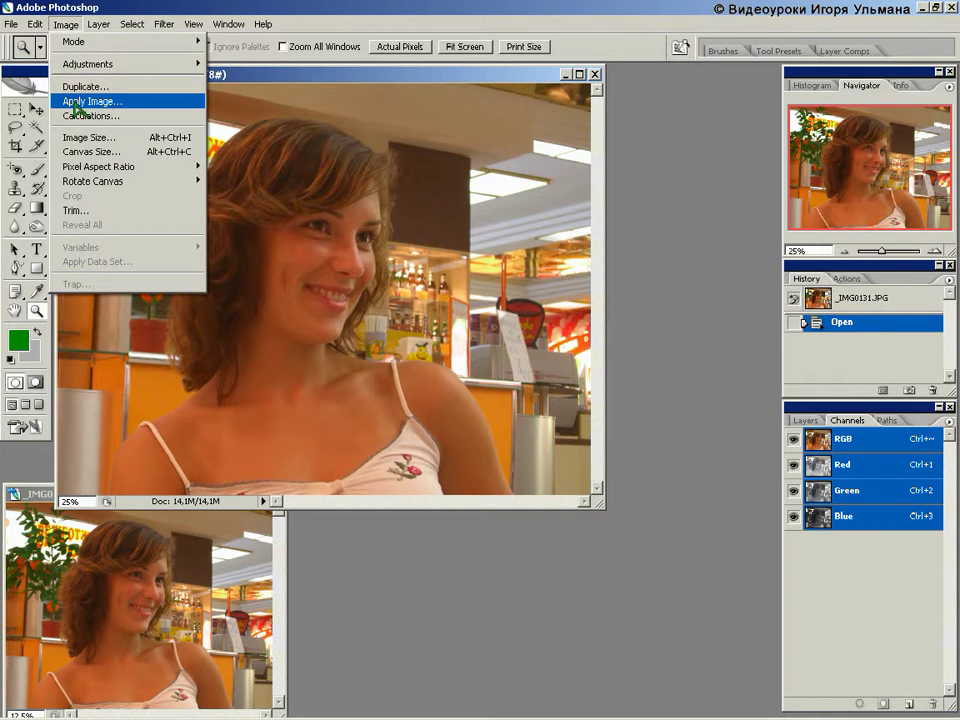
click(74, 104)
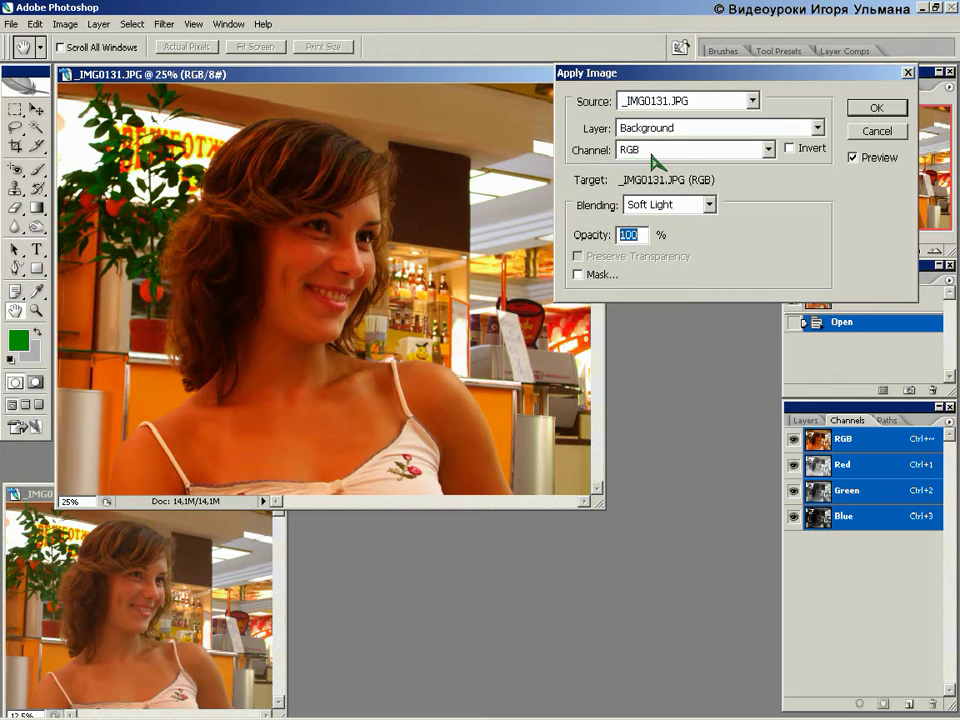
click(770, 152)
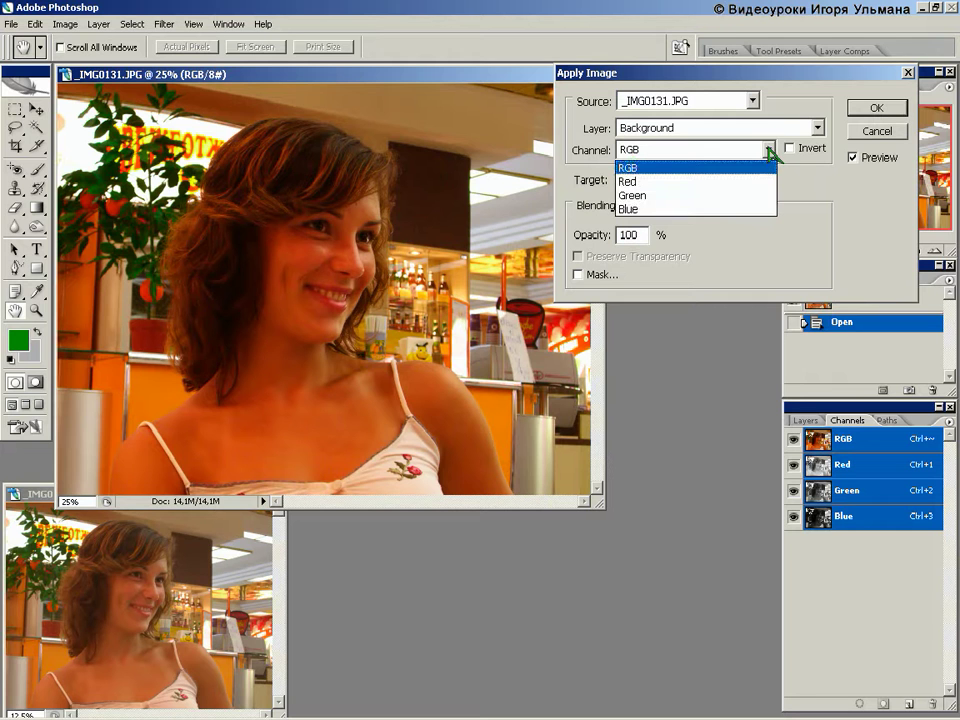
click(646, 196)
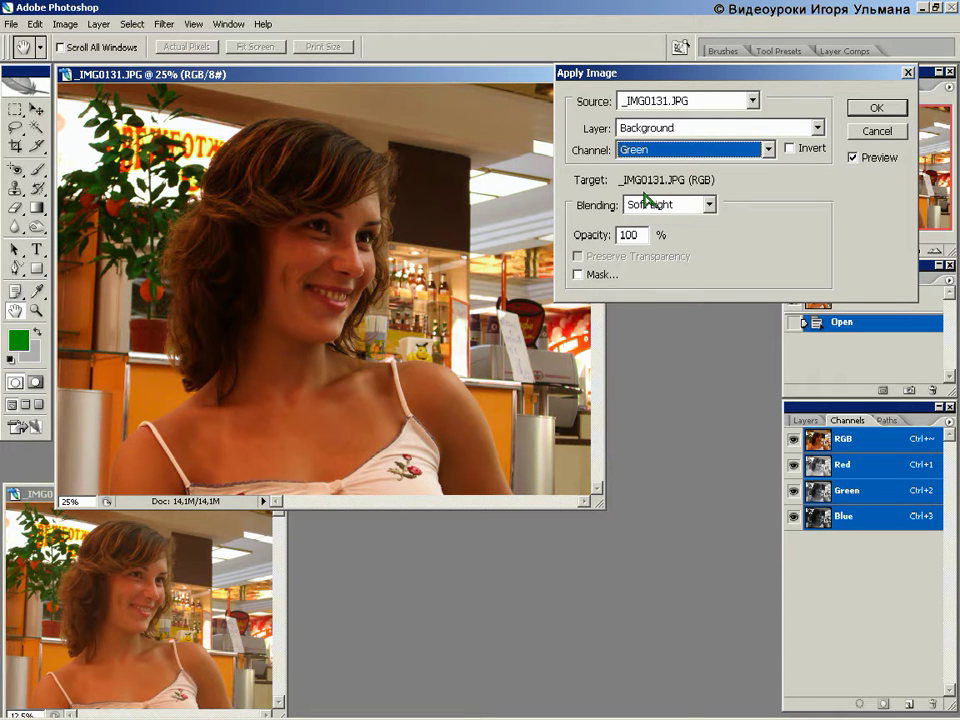
click(709, 205)
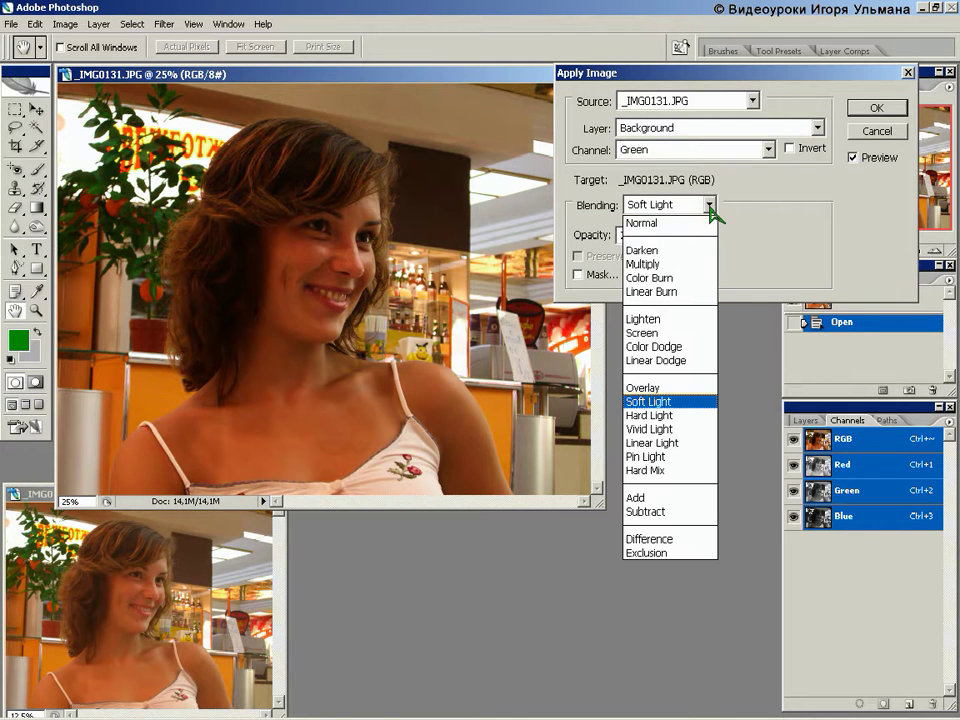
click(664, 334)
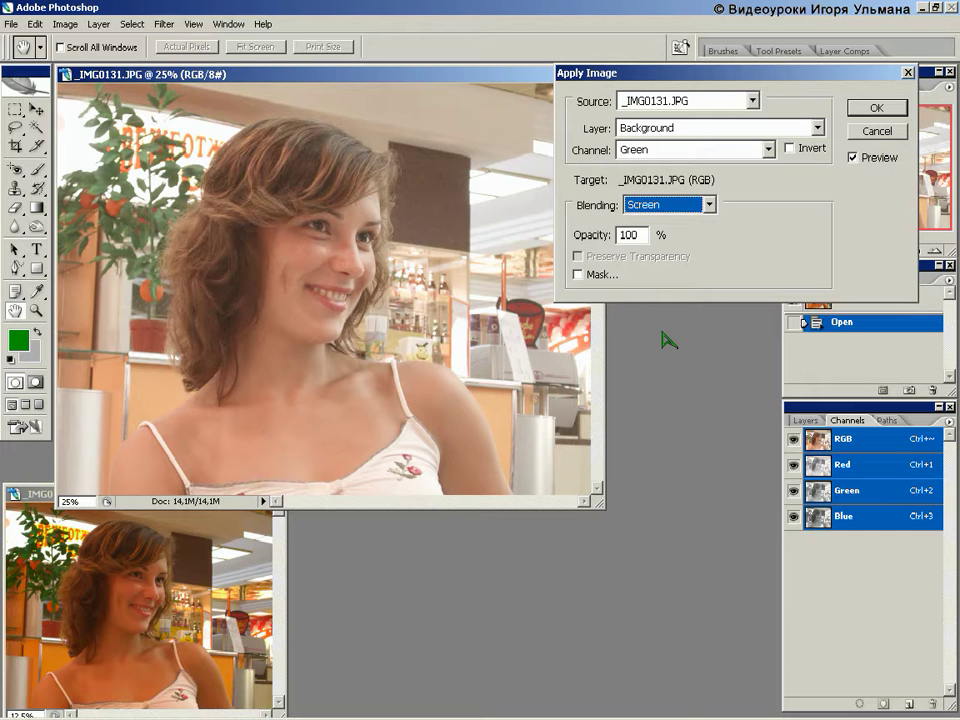
Step: Try Soft Light blending for the Green source channel at 37% opacity
click(709, 204)
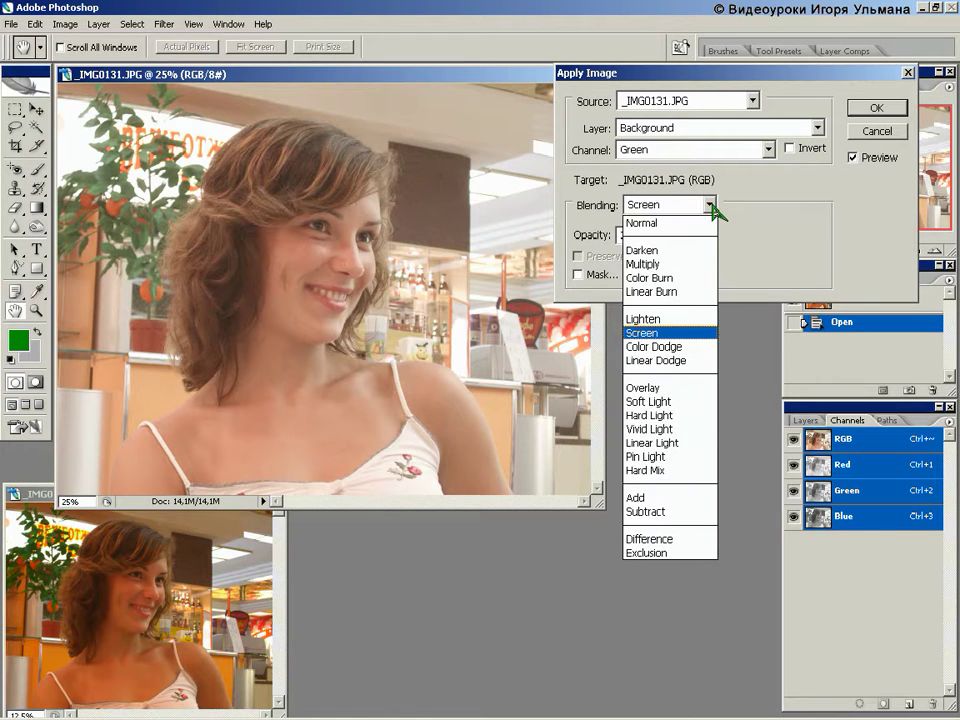
click(662, 402)
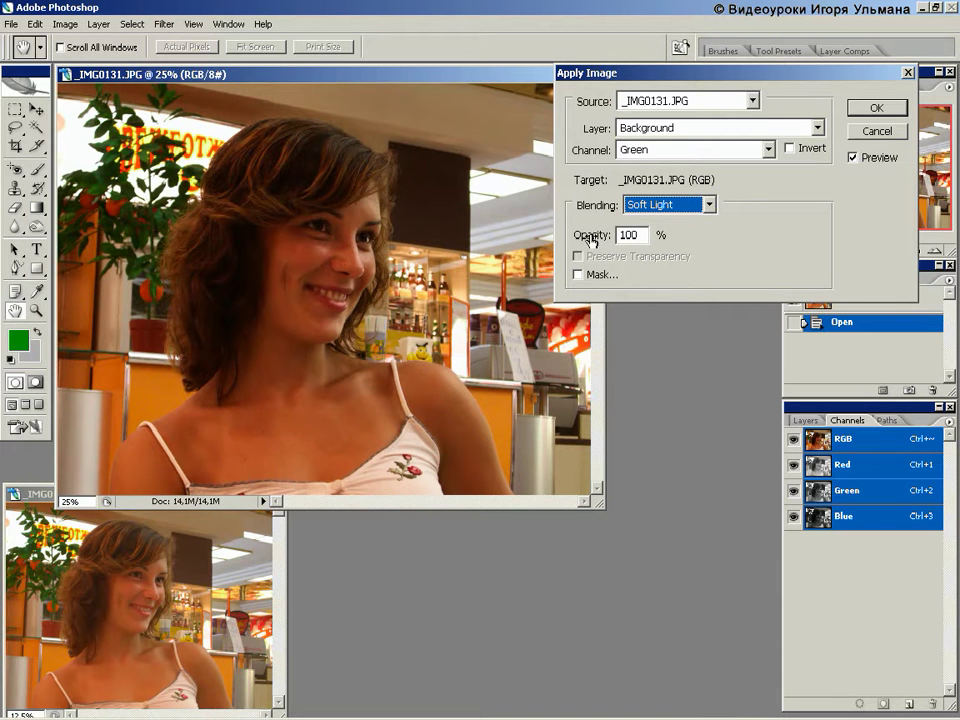
key(Tab)
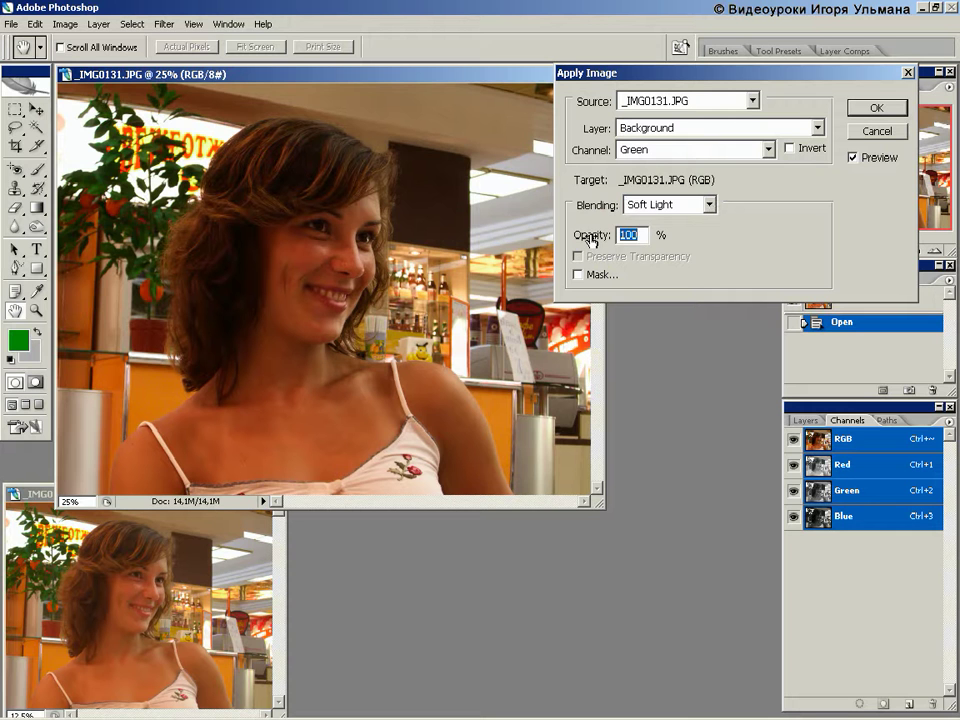
drag(592, 240, 561, 240)
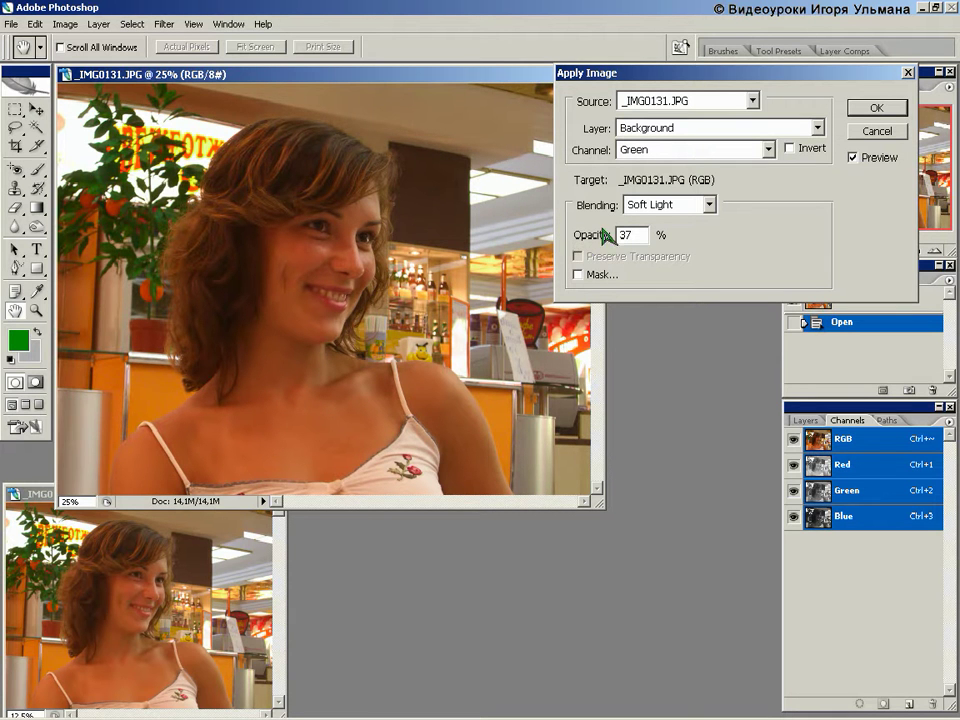
Step: Try Screen blending for the Green source channel at 100% opacity
click(710, 205)
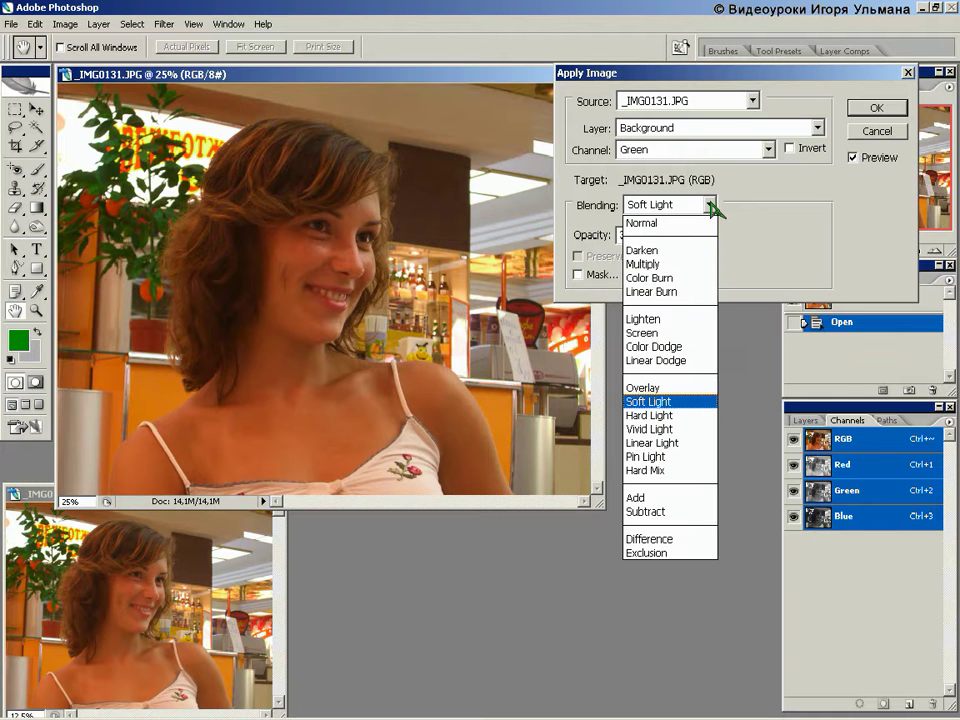
click(659, 334)
drag(597, 236, 690, 240)
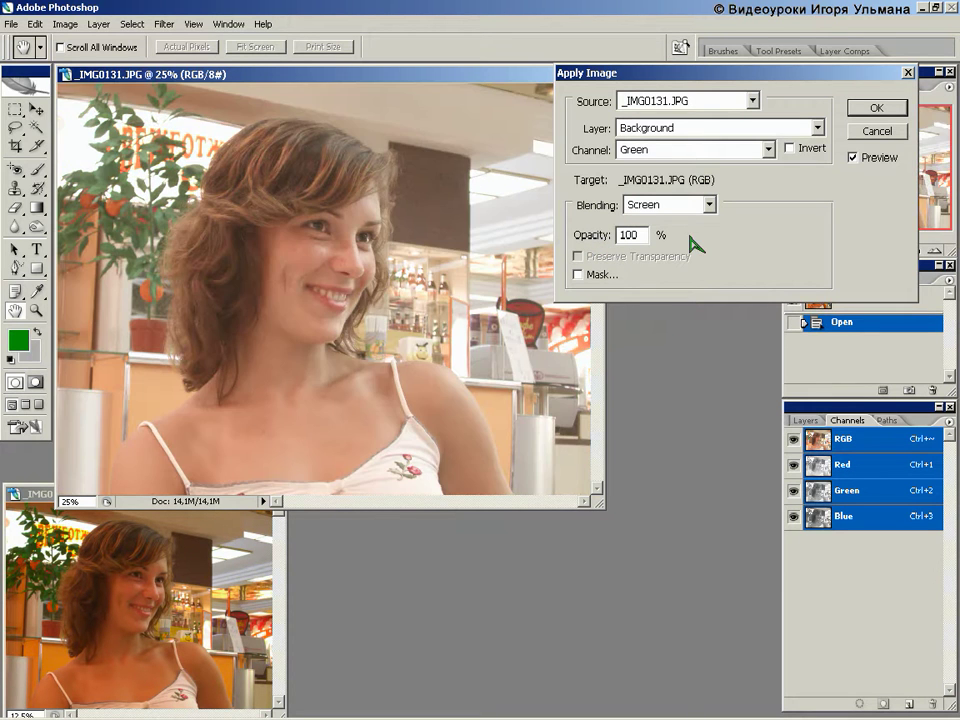
Step: Try masking the Apply Image effect with the Background layer's Red channel, and cancel the whole operation
click(577, 276)
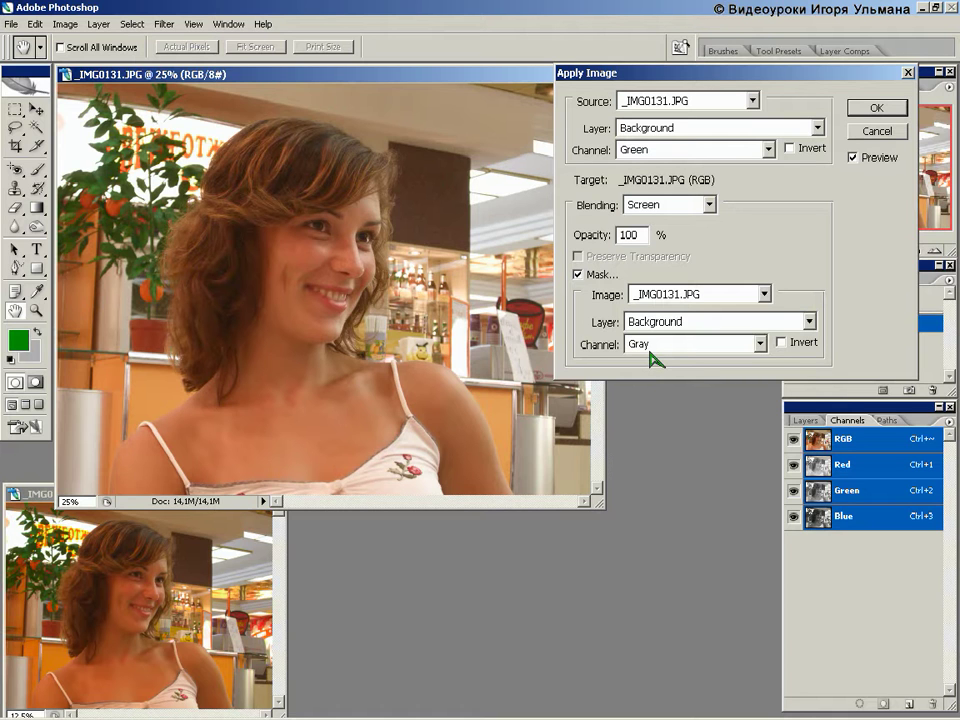
click(761, 341)
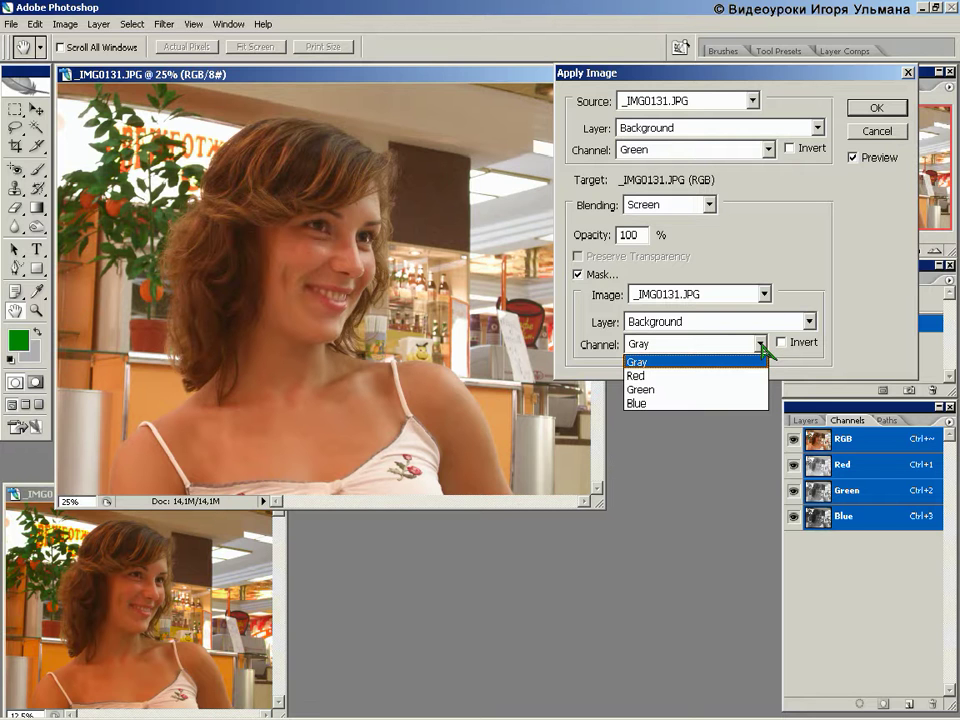
click(684, 376)
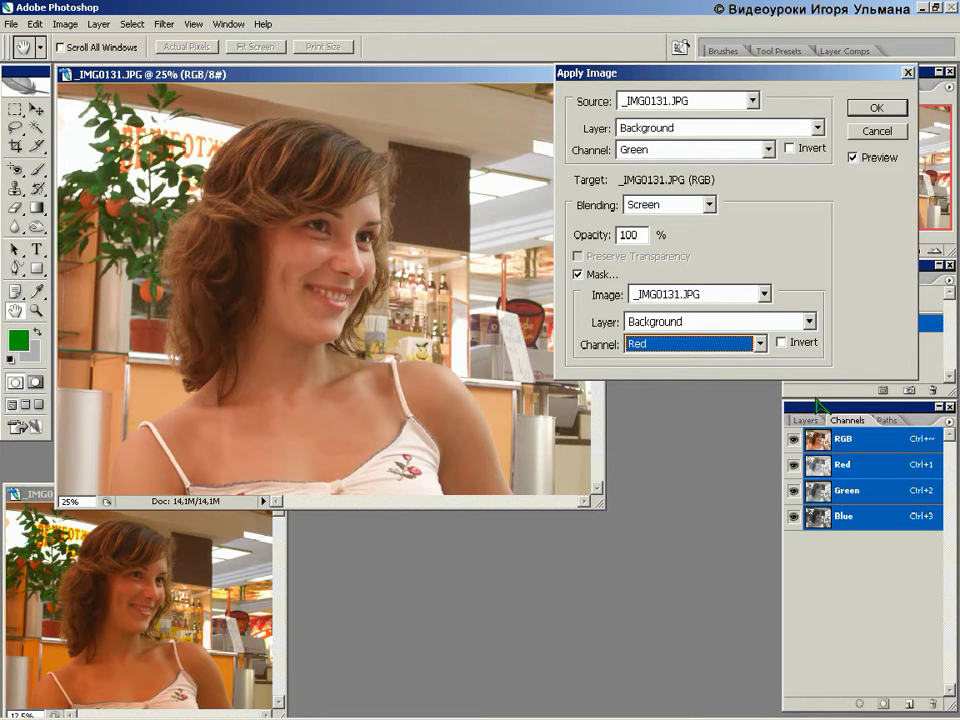
click(877, 133)
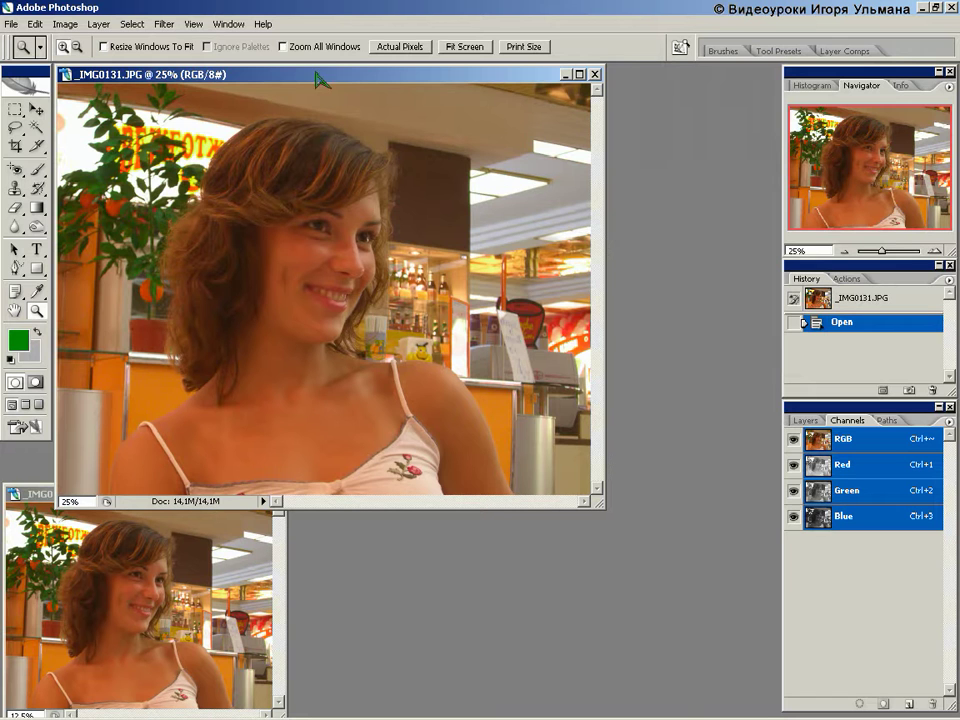
Step: Convert the original portrait from RGB to CMYK Color mode
click(65, 28)
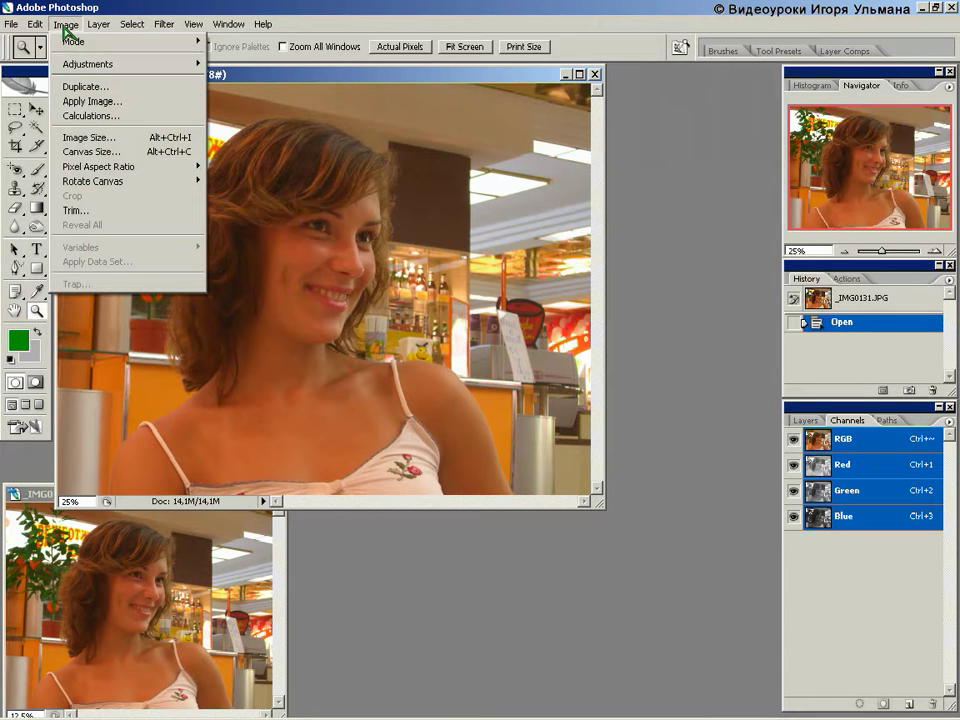
mouse_move(128, 38)
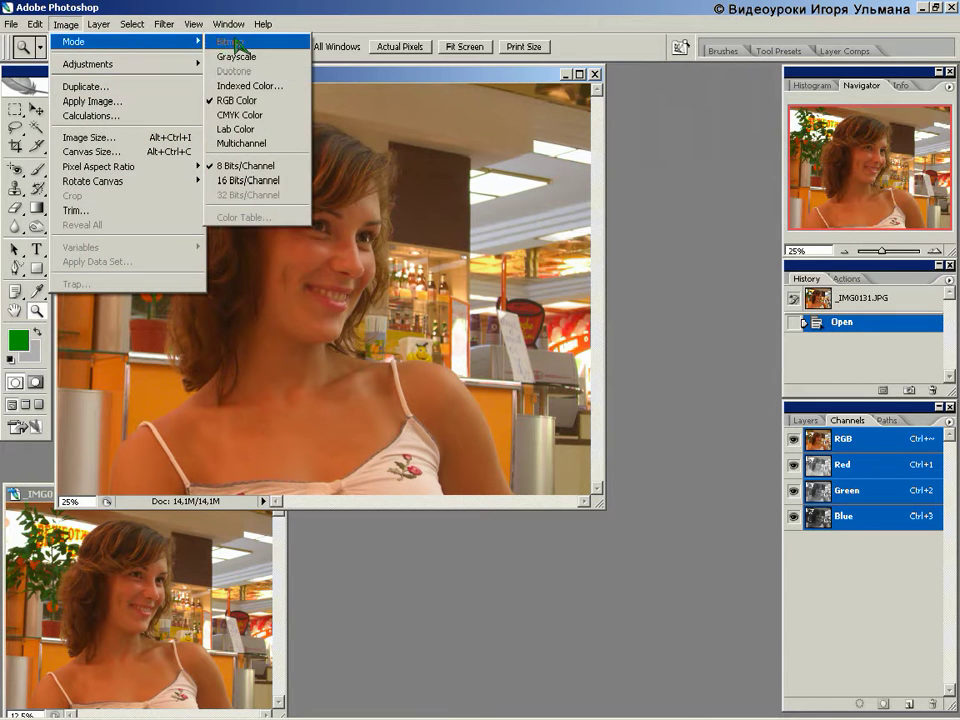
click(241, 116)
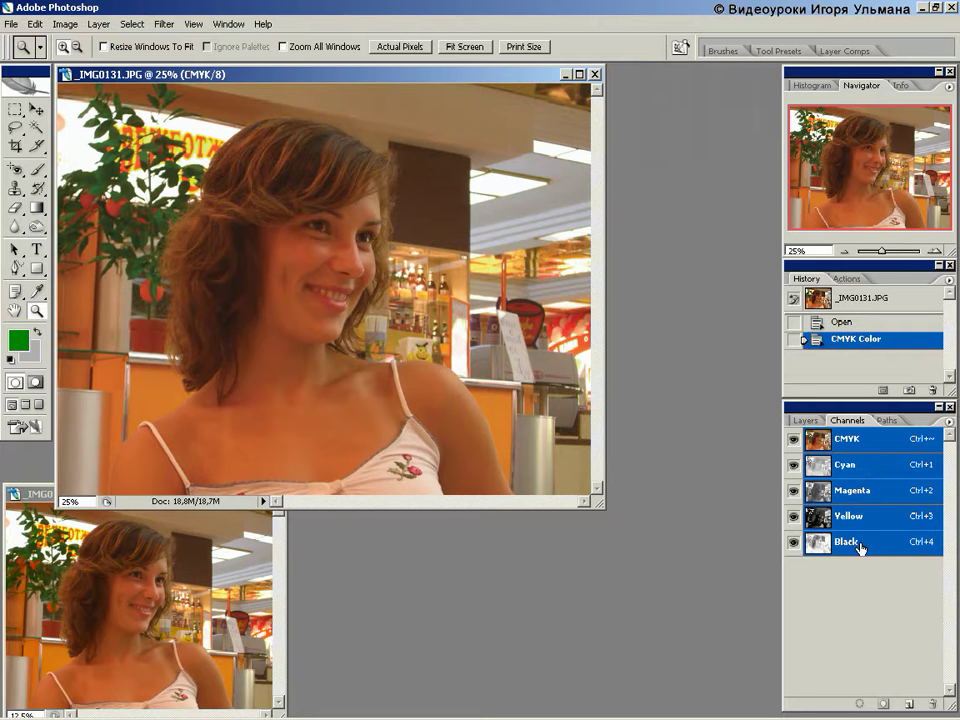
Step: Examine the converted portrait's Cyan, Magenta and Yellow channels one at a time
click(845, 466)
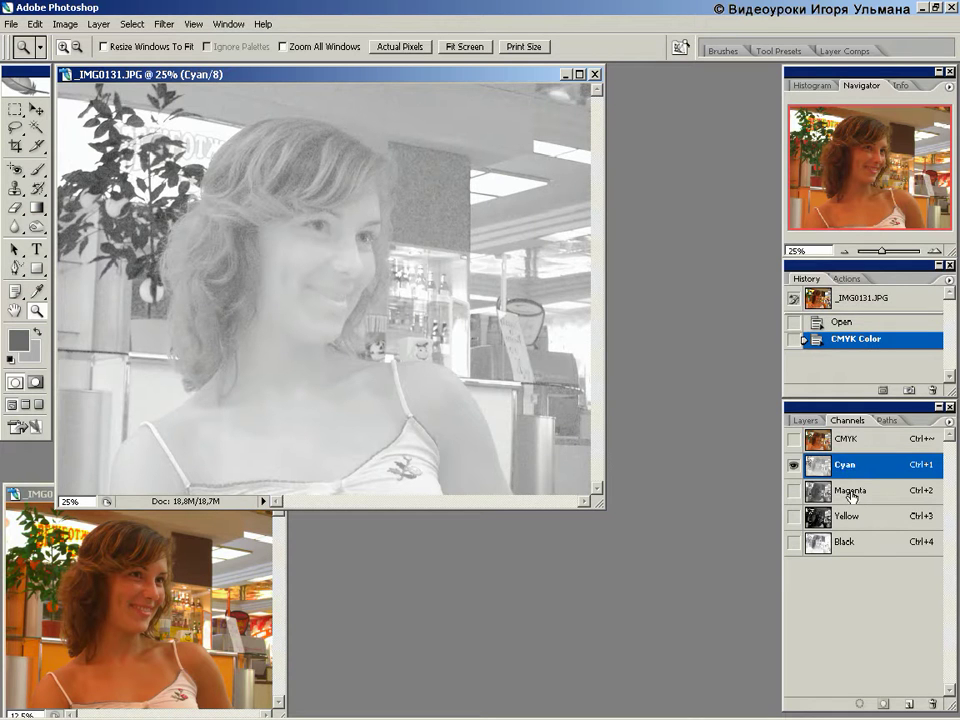
click(852, 496)
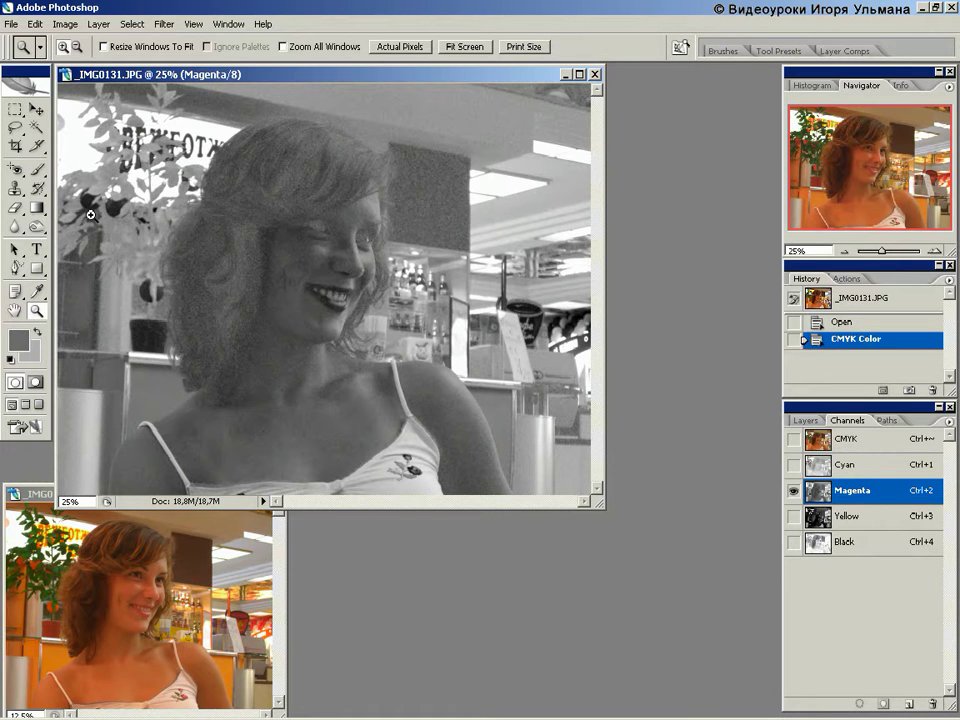
click(846, 520)
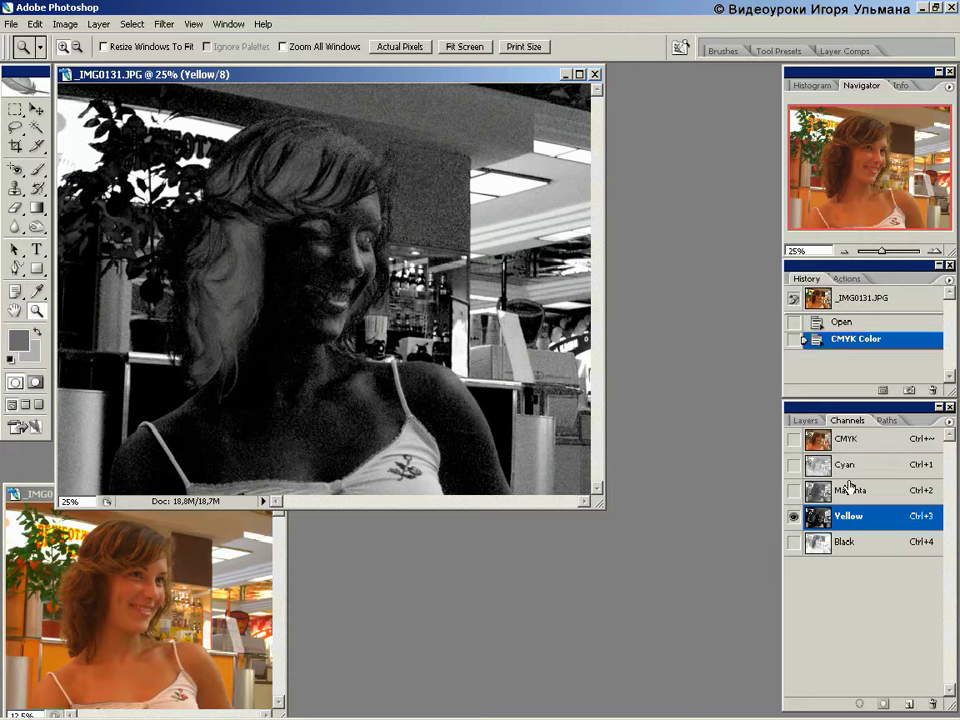
Step: Examine the portrait's Black channel, and return to the composite CMYK view
click(845, 543)
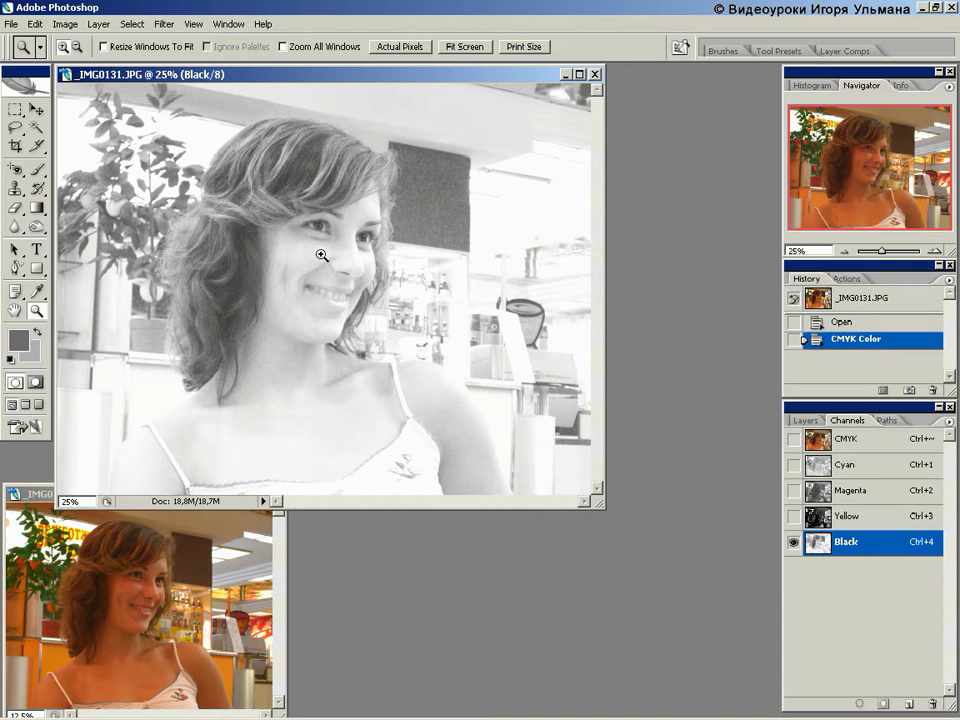
click(853, 446)
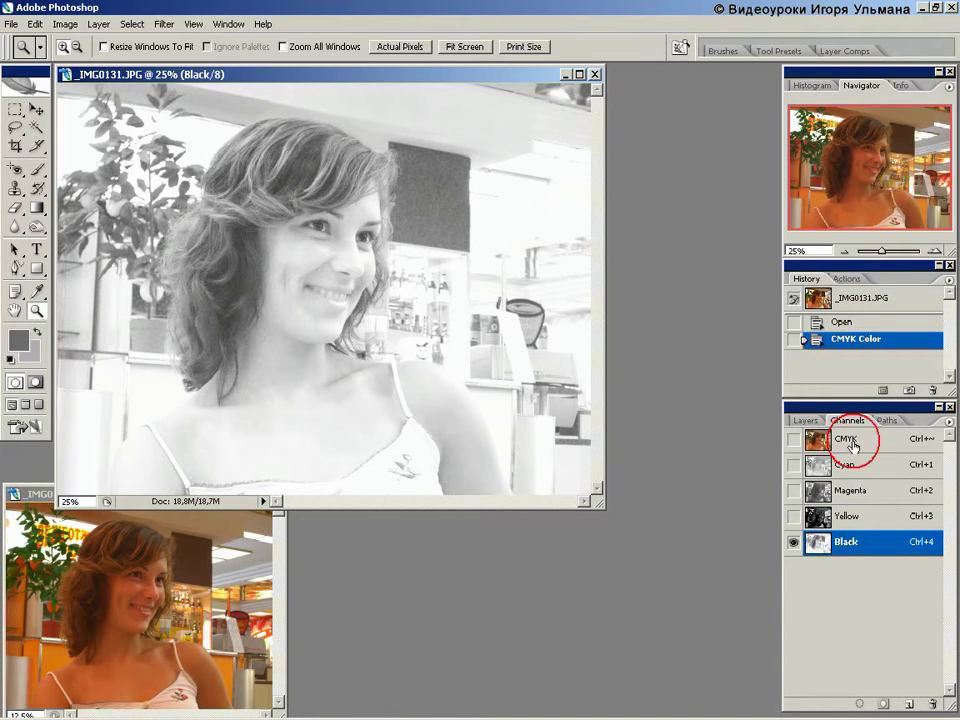
Step: Start Apply Image with the Background layer's Black channel as source, trying Soft Light and Screen blending at 100% opacity
click(66, 24)
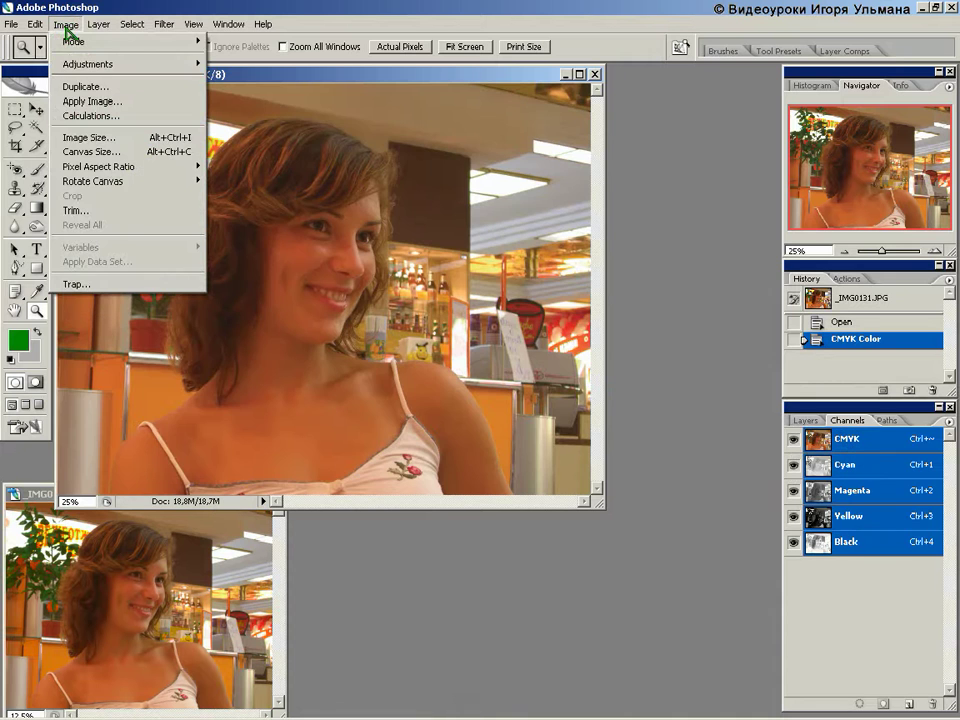
click(79, 102)
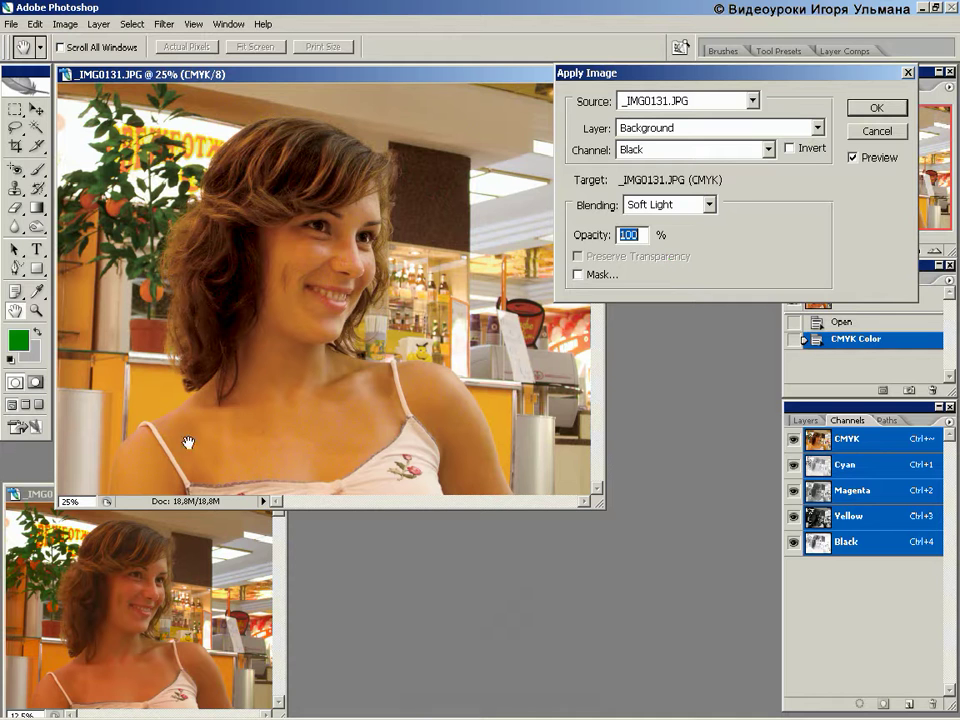
click(709, 204)
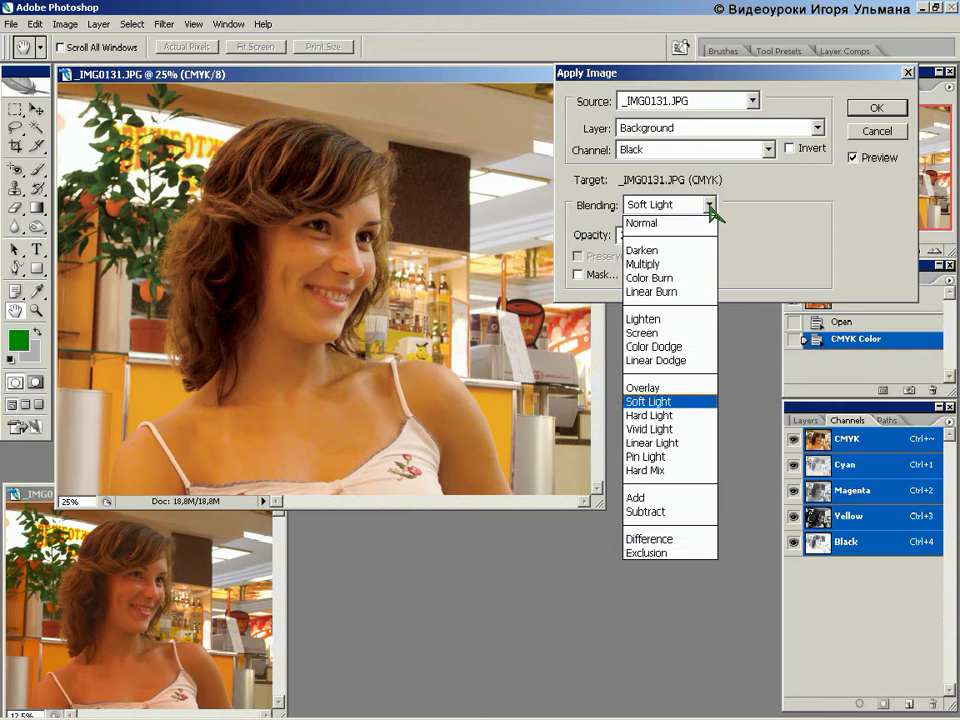
click(659, 341)
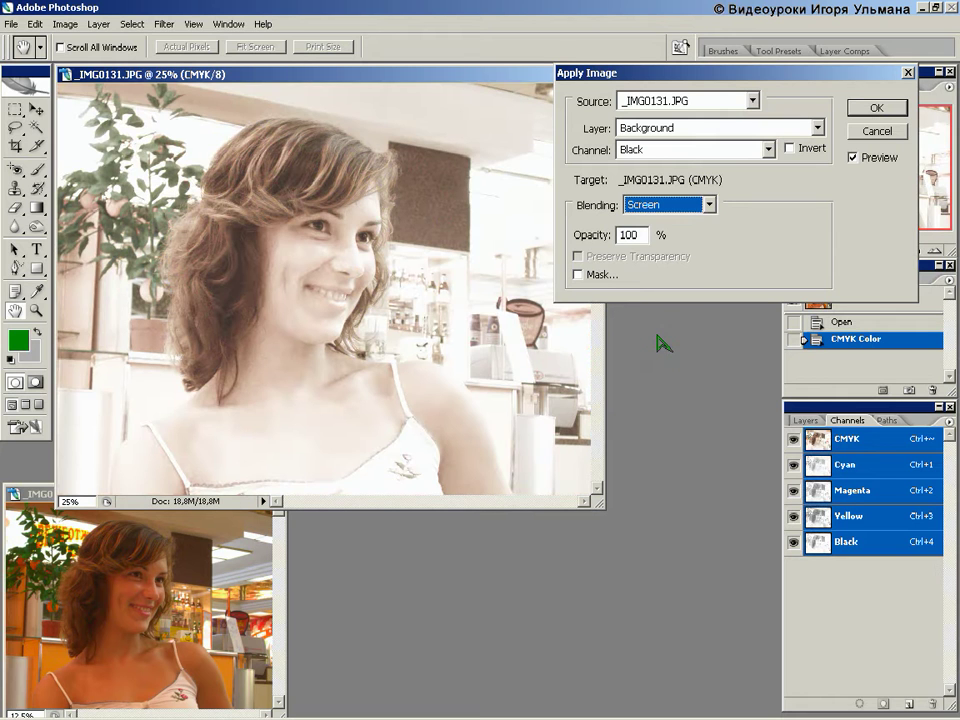
Step: Try the blending modes from Multiply through Subtract in turn for the Black source channel
click(710, 205)
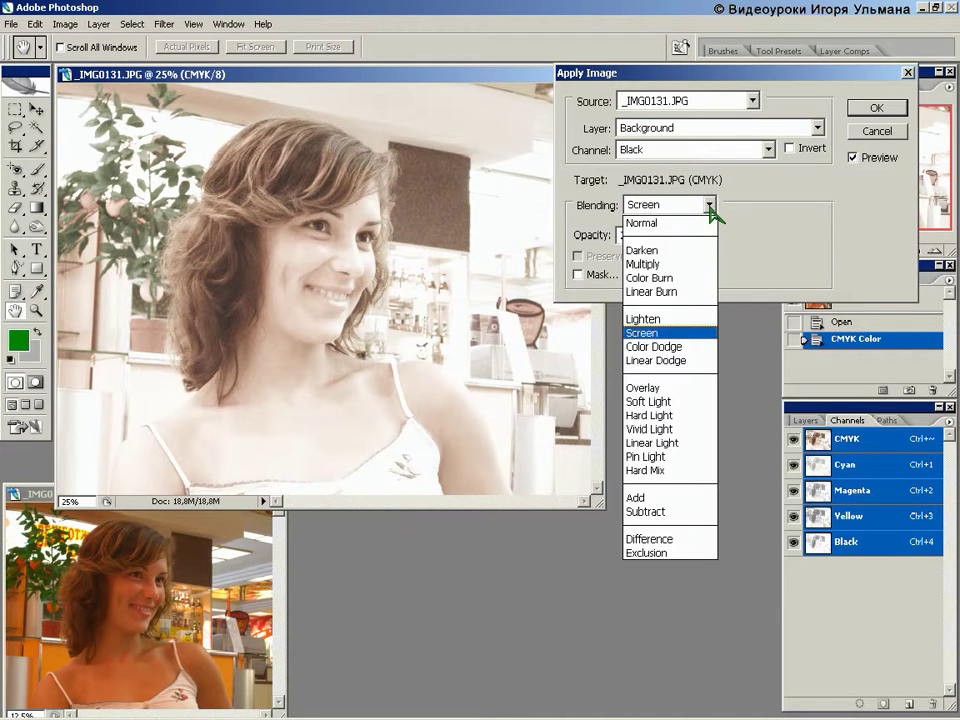
click(642, 266)
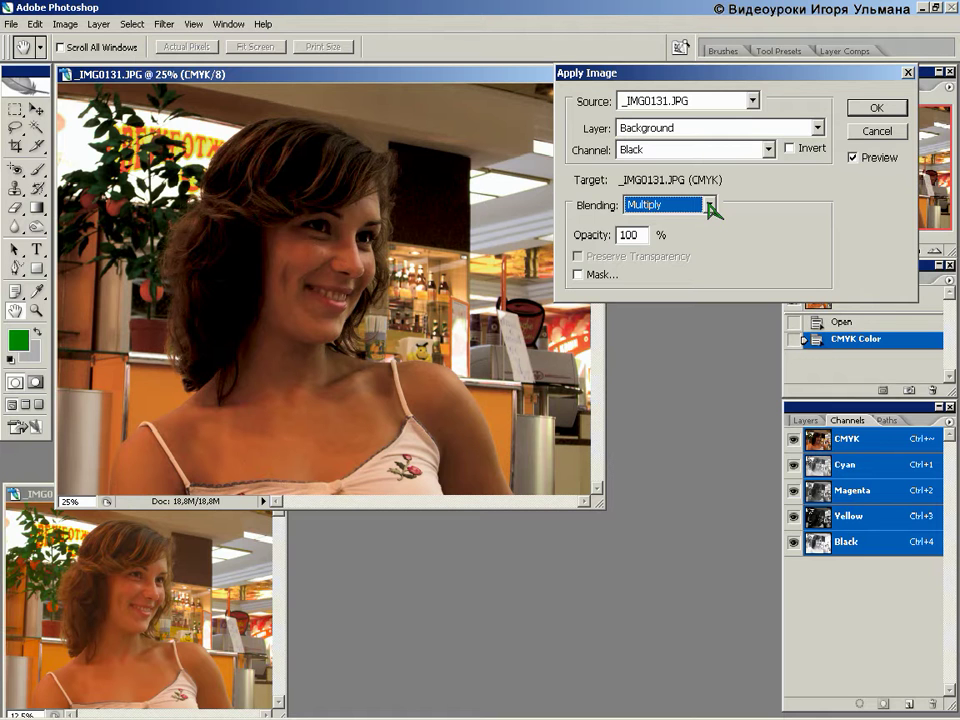
key(Down)
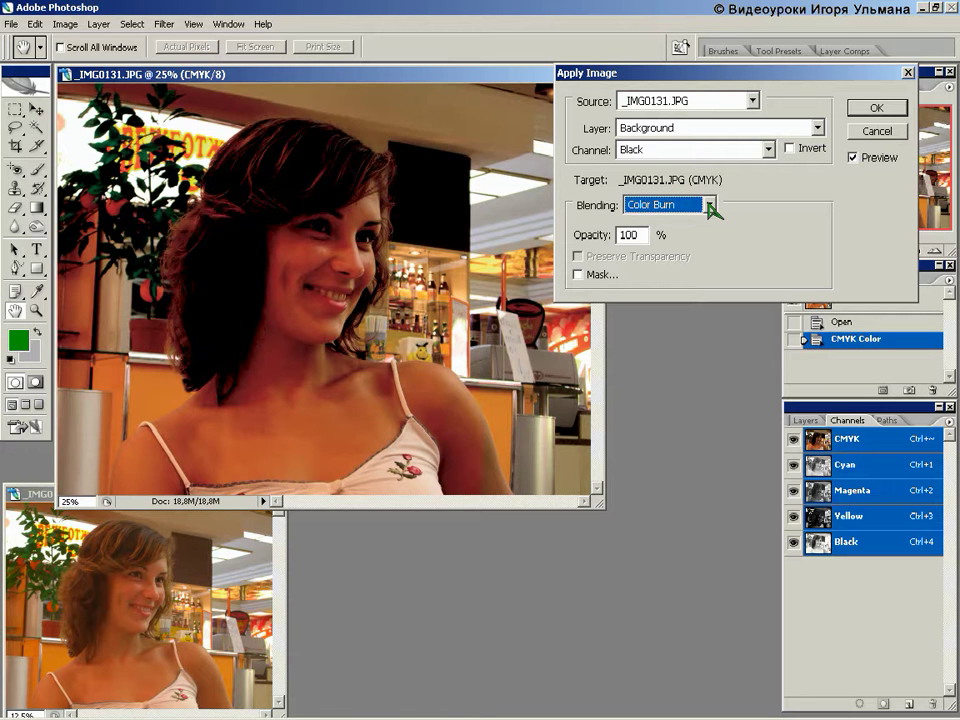
key(Down)
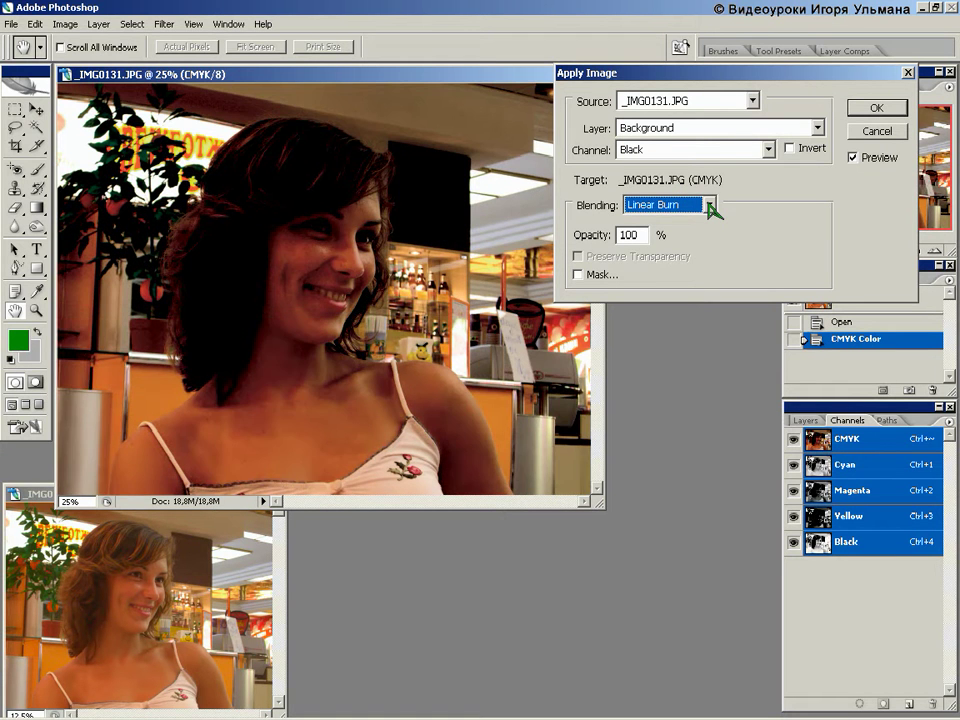
key(Down)
key(Down)
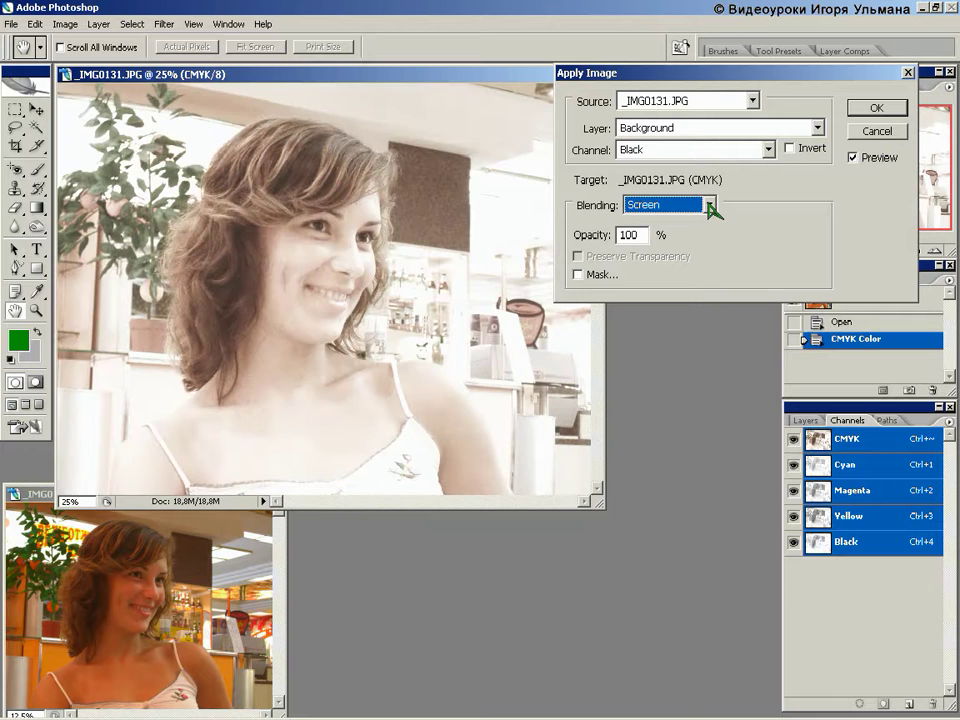
key(Down)
key(Down)
key(Down)
key(Down)
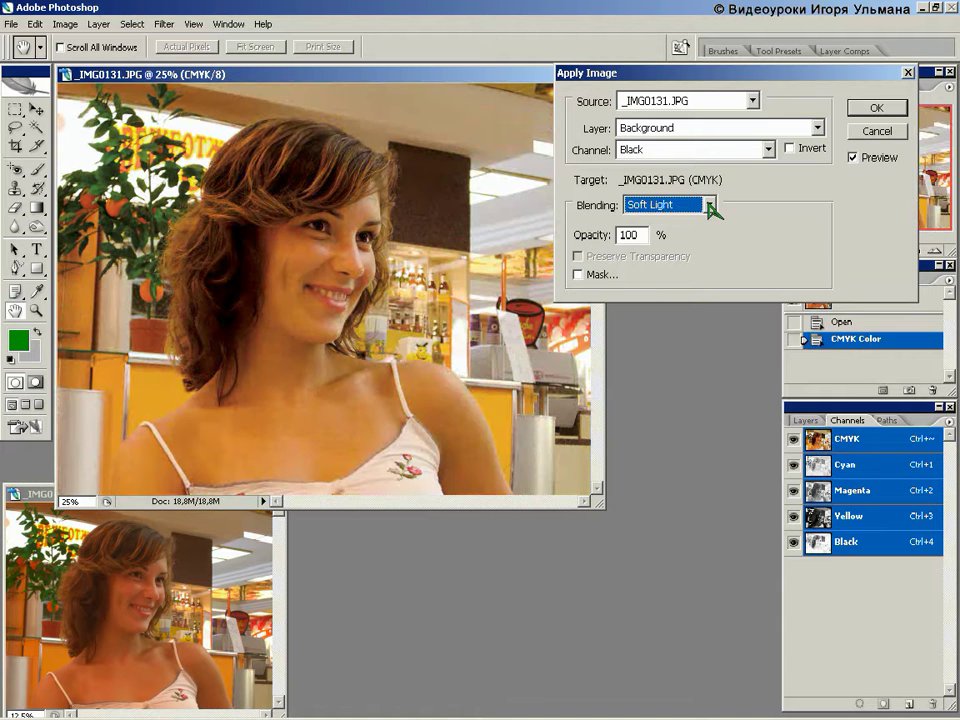
key(Down)
key(Down)
key(Down)
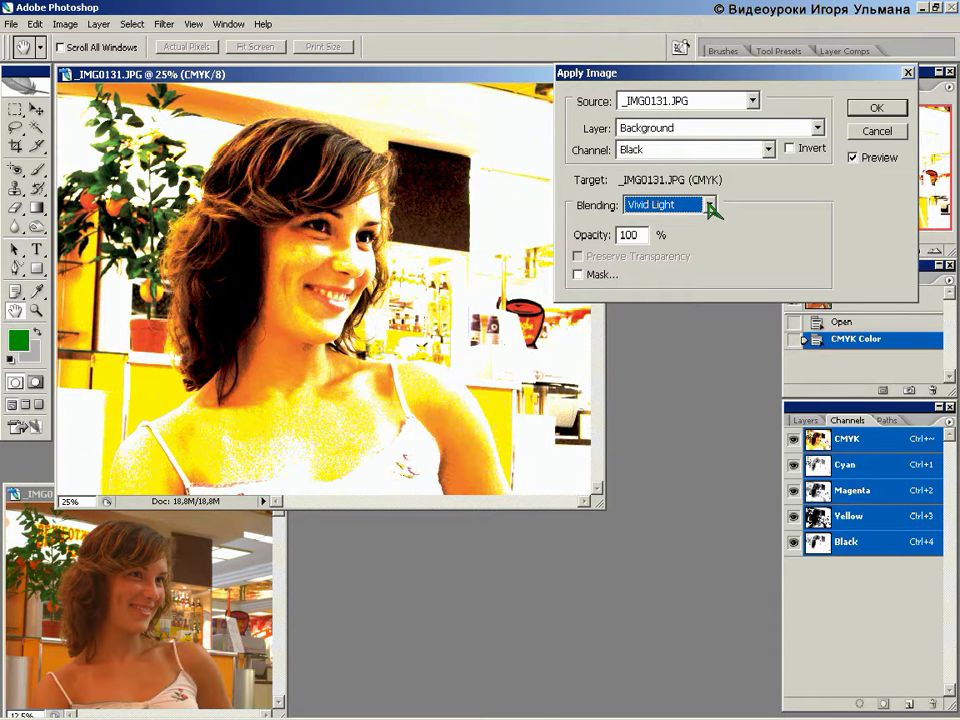
key(Down)
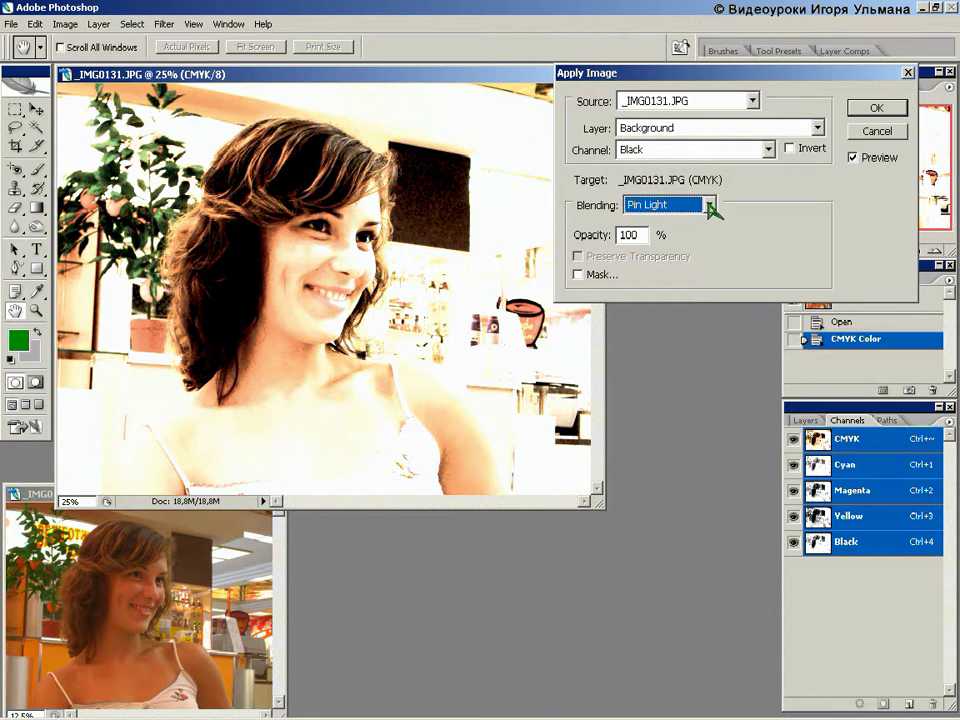
key(Down)
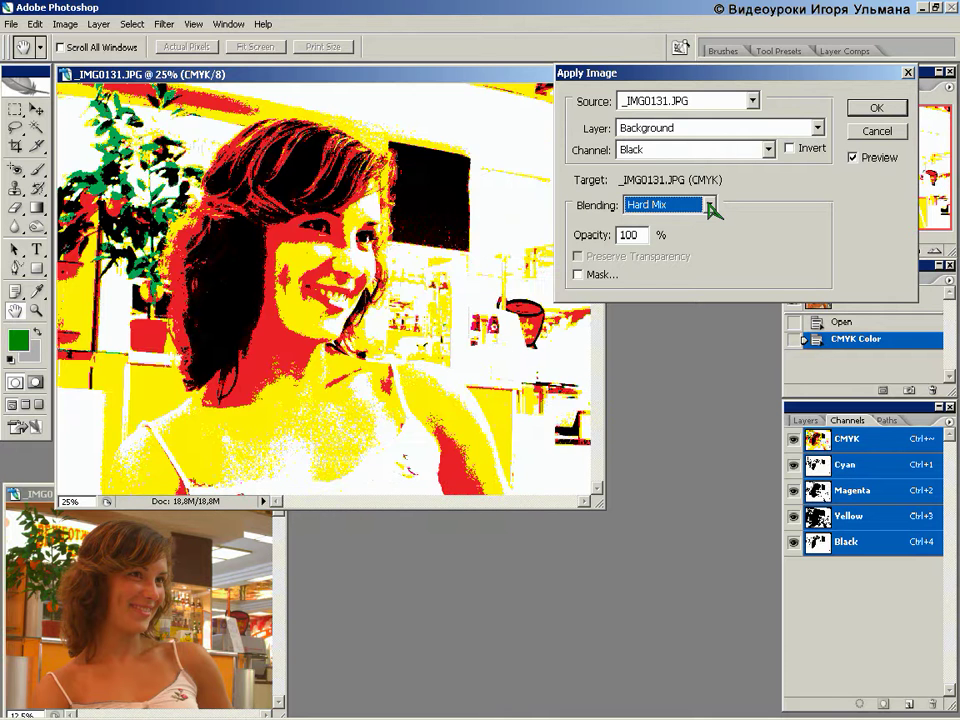
key(Down)
key(Down)
Step: Apply the Background layer's Cyan channel with Screen blending at 100% opacity, masked by the same image's Gray channel
click(709, 205)
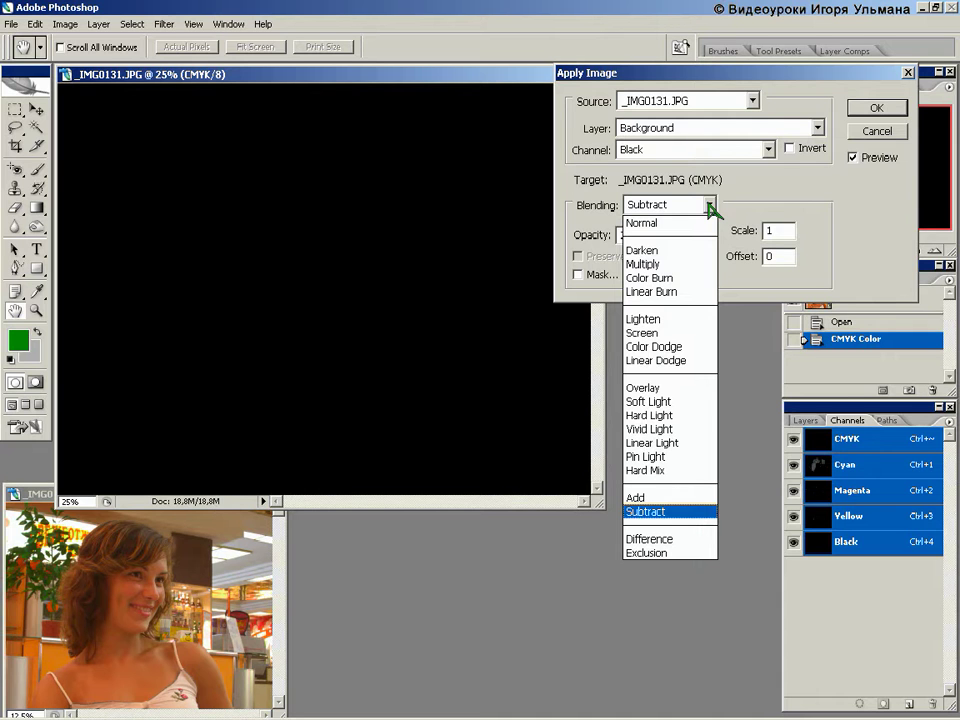
click(666, 335)
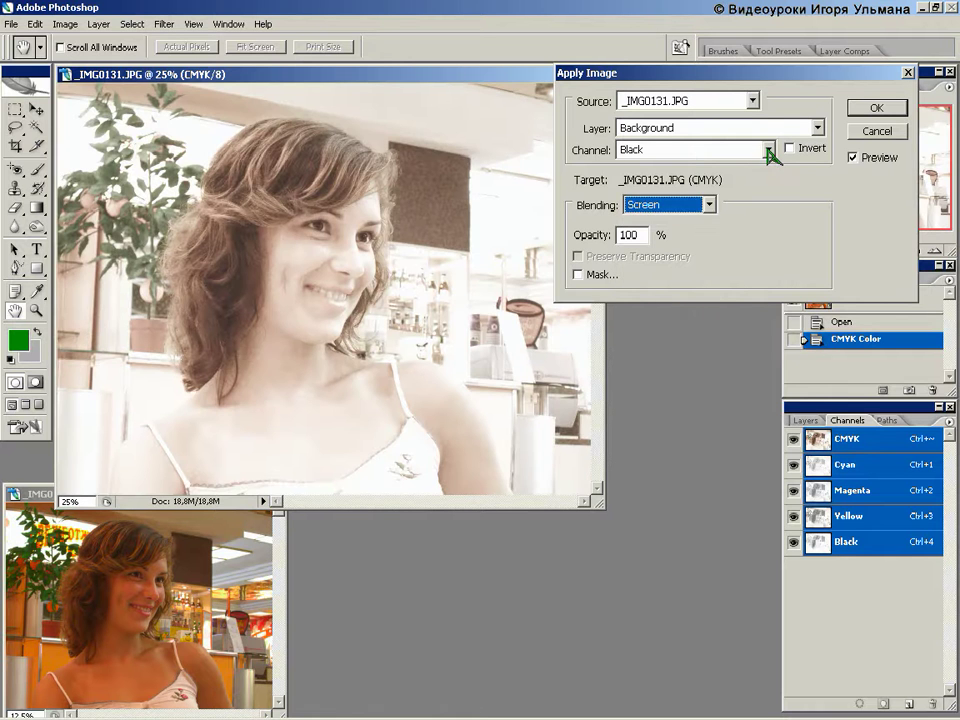
click(768, 150)
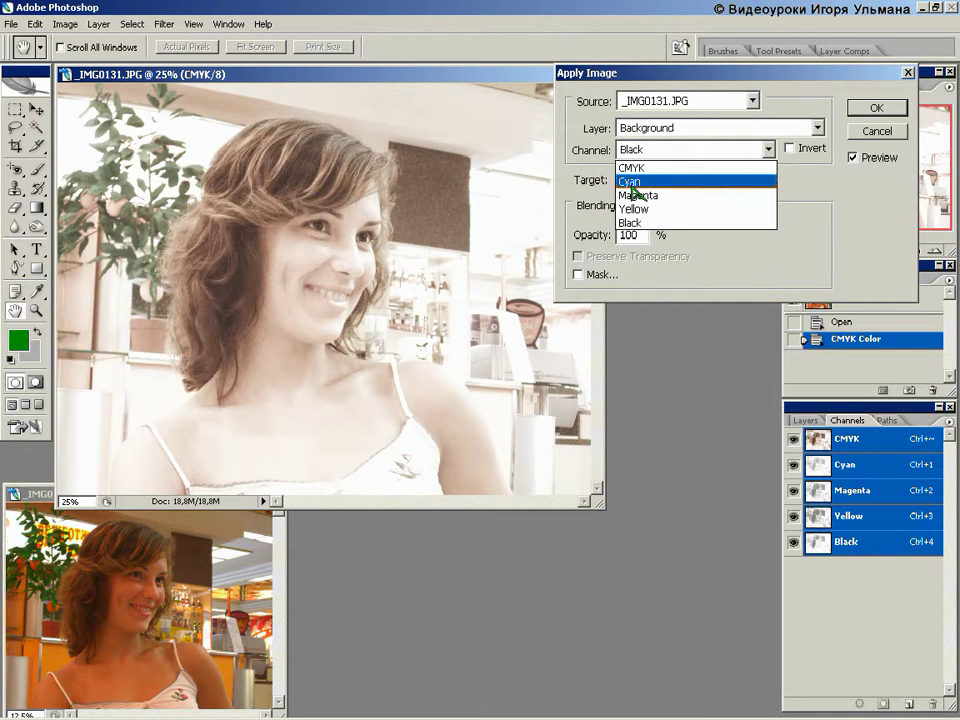
click(632, 184)
click(577, 274)
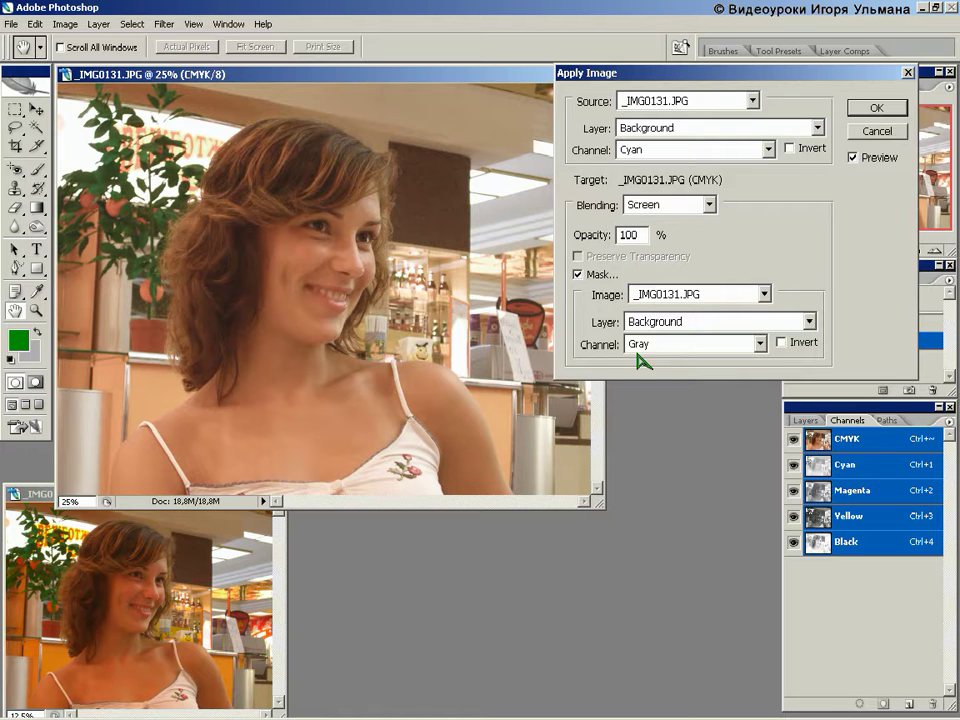
drag(682, 78, 710, 73)
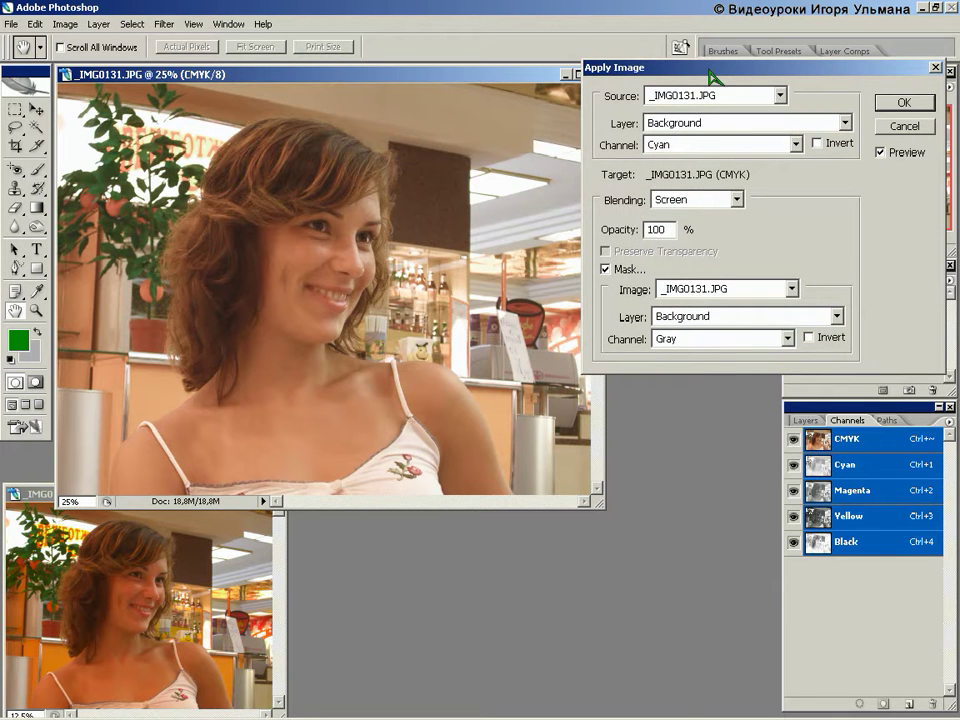
click(903, 102)
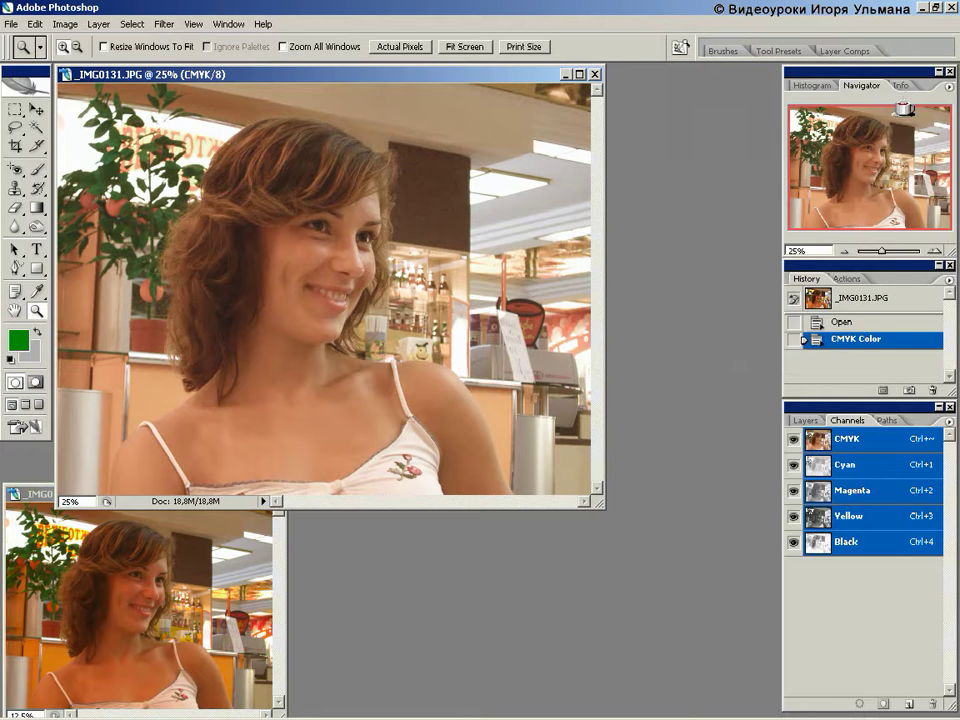